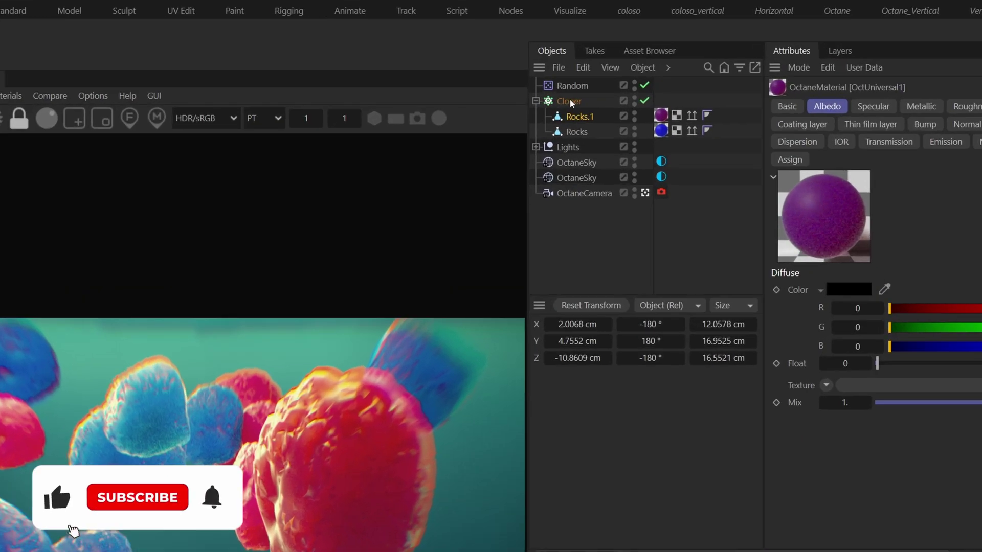
- Convert the Cloner's current state into a new Cloner of individual rocks and hide the original
{"action": "right_click", "coordinate": [695, 59]}
{"action": "left_click", "coordinate": [631, 499]}
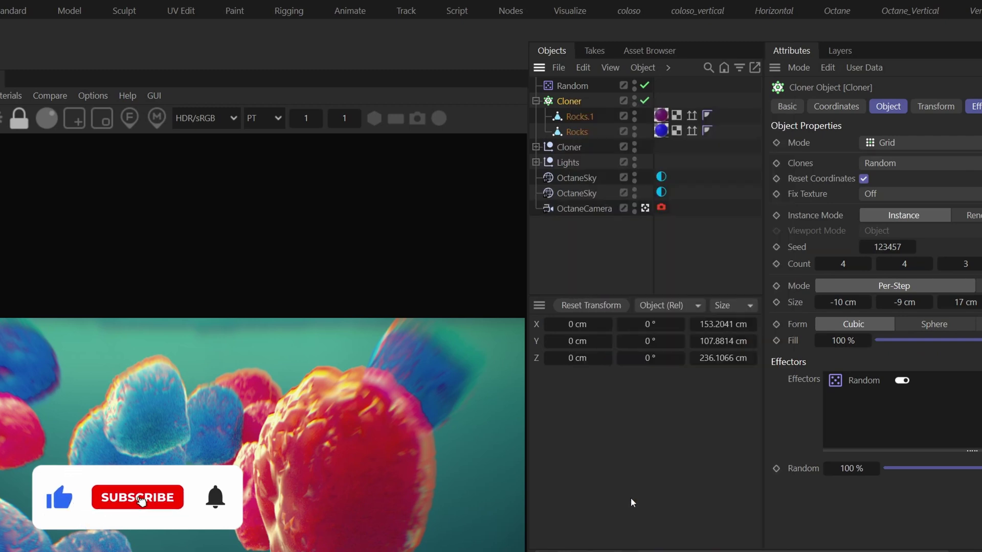
{"action": "left_click", "coordinate": [634, 100]}
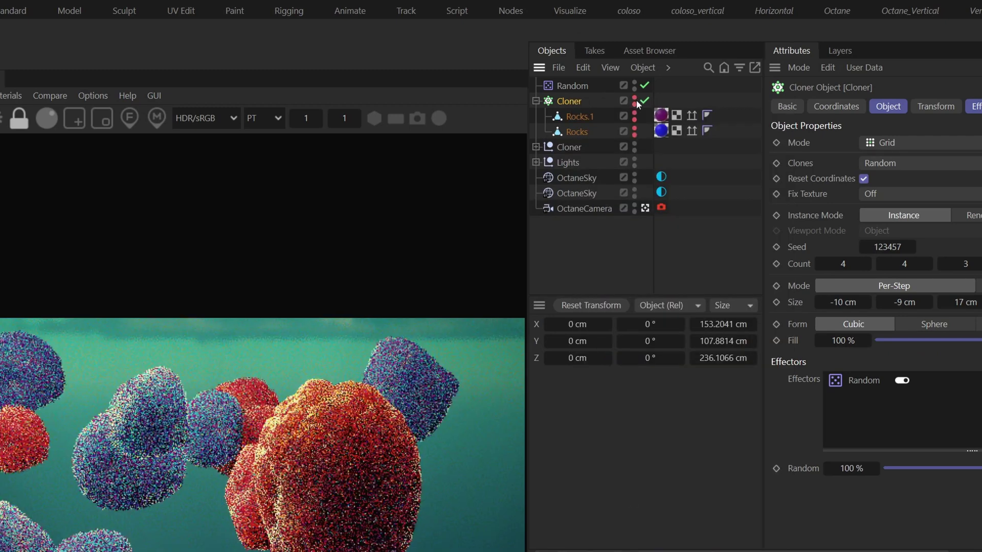
- Expand the new Cloner and enlarge the Objects panel to list its rock objects
{"action": "left_click", "coordinate": [536, 147]}
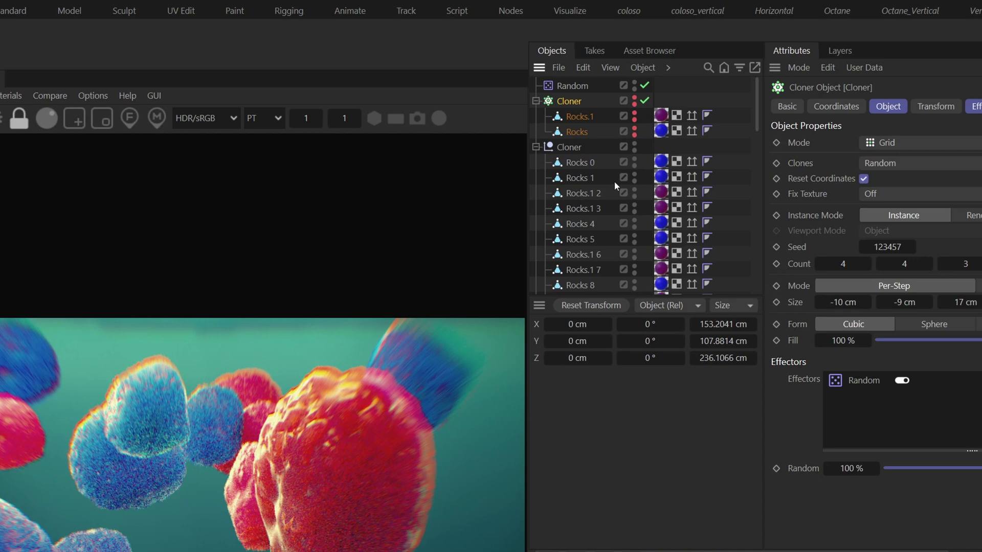
{"action": "scroll", "coordinate": [611, 184], "scroll_direction": "down", "scroll_amount": 5}
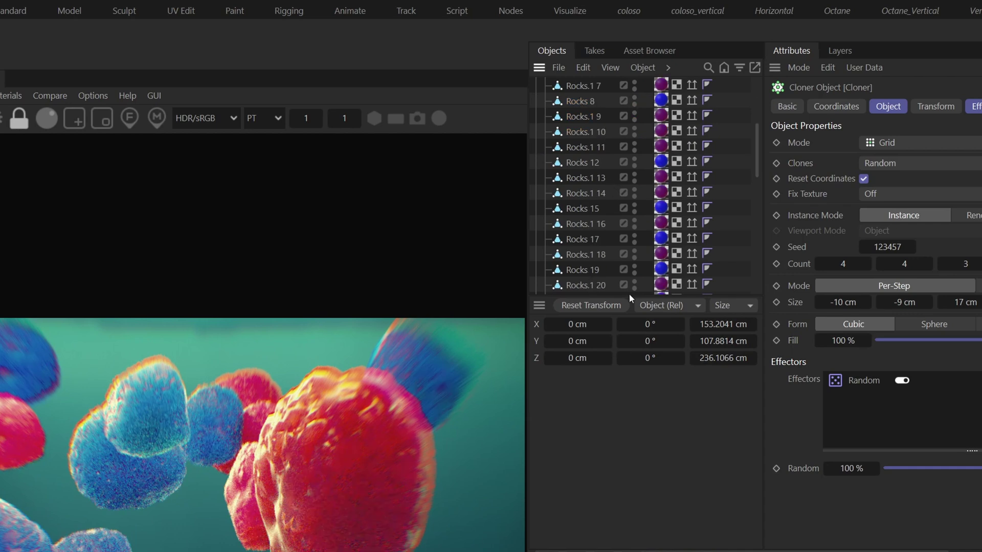
{"action": "left_click_drag", "start_coordinate": [629, 297], "coordinate": [629, 479]}
{"action": "scroll", "coordinate": [618, 250], "scroll_direction": "up", "scroll_amount": 5}
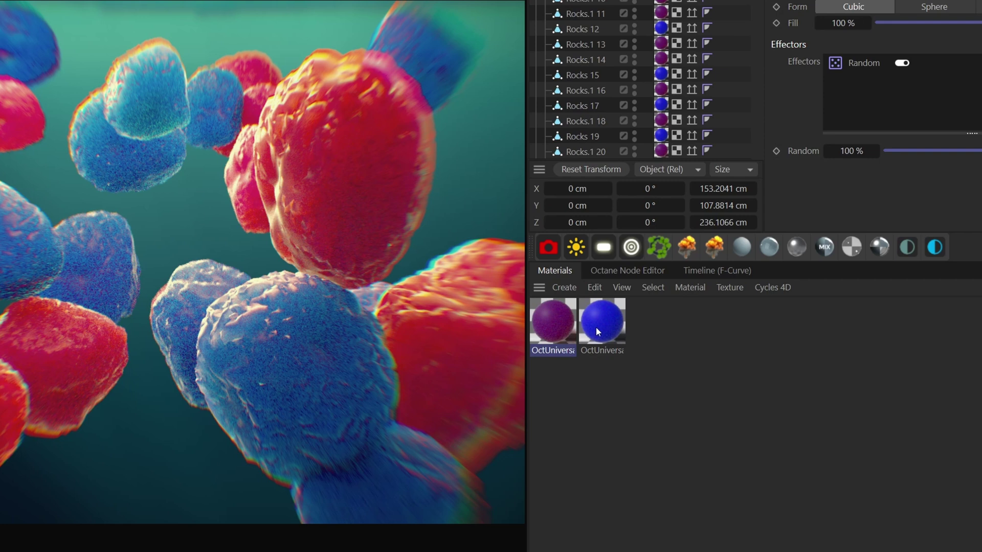
{"action": "left_click", "coordinate": [596, 328]}
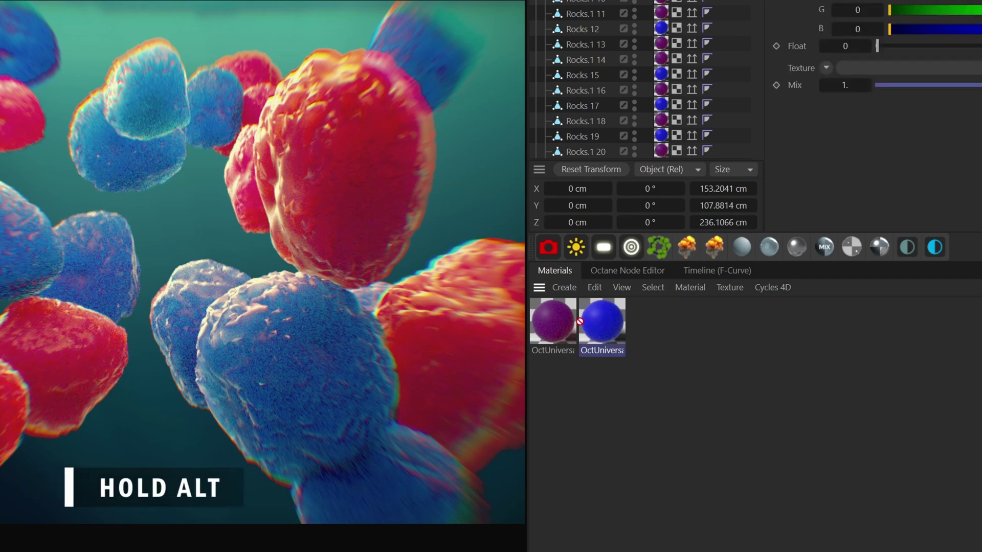
{"action": "left_click_drag", "start_coordinate": [554, 323], "coordinate": [553, 323], "text": "alt"}
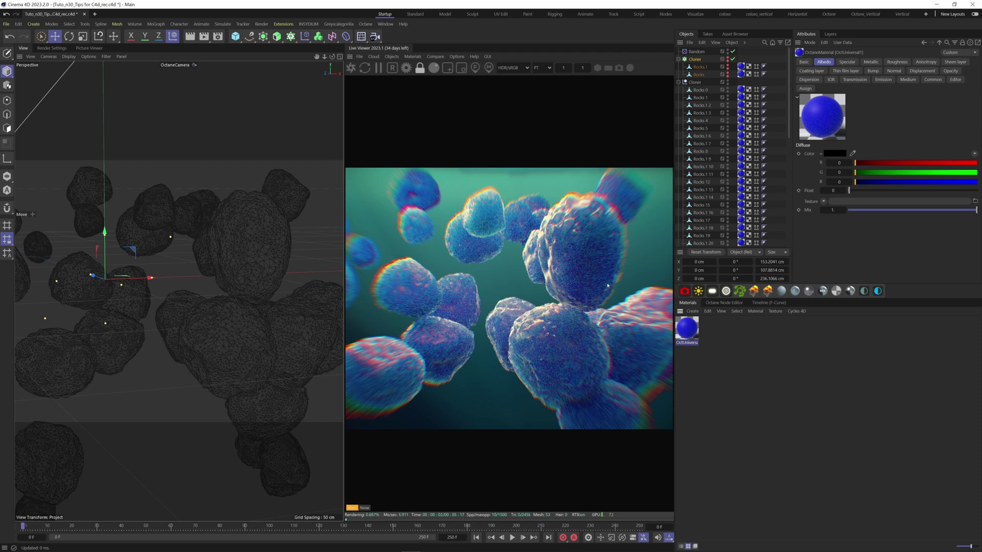
{"action": "key", "text": "ctrl+z"}
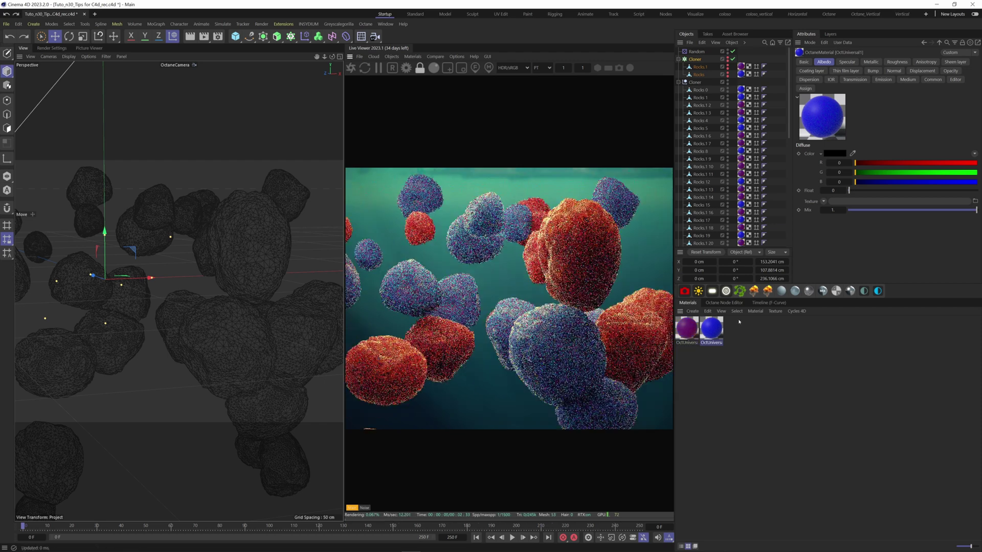
- Select every object tagged with the purple material and assign them the blue material
{"action": "right_click", "coordinate": [685, 330]}
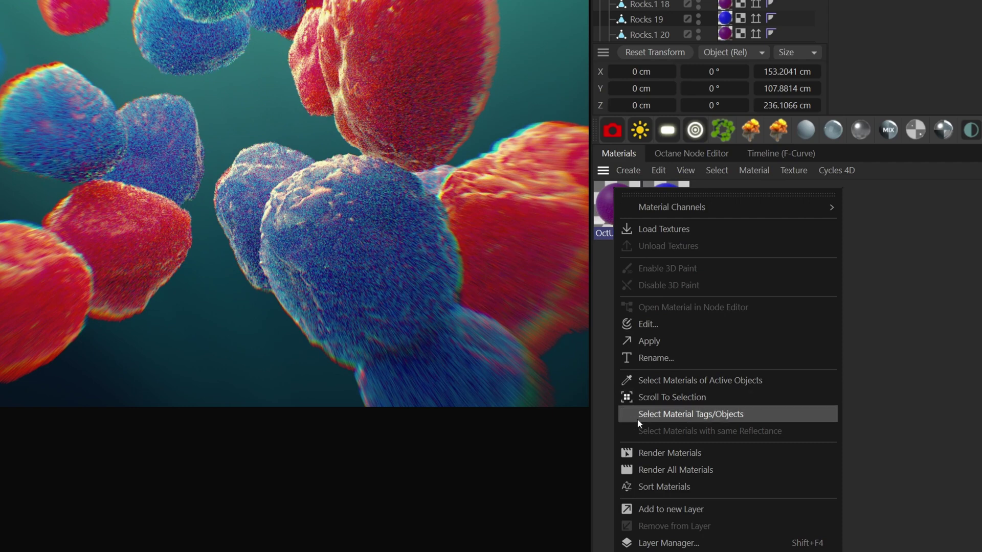
{"action": "left_click", "coordinate": [707, 415]}
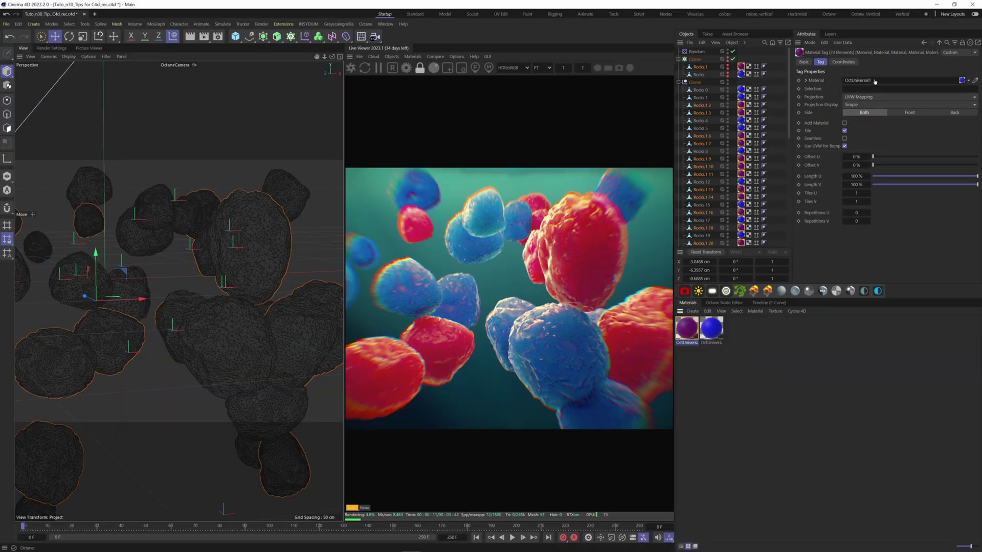
{"action": "left_click_drag", "start_coordinate": [865, 81], "coordinate": [865, 81]}
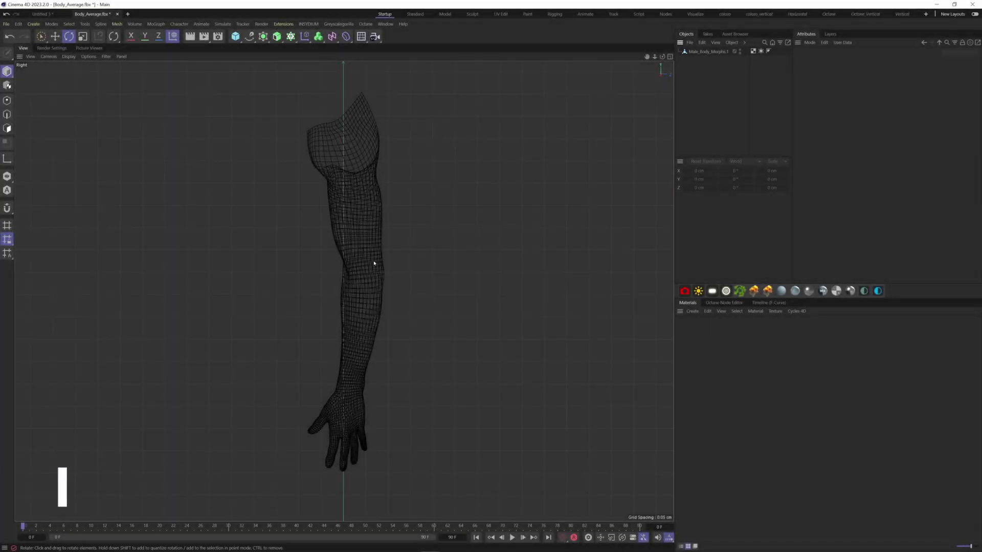
- Place joints at the shoulder, elbow and wrist with the Joint Tool, then return to Perspective
{"action": "left_click", "coordinate": [178, 24]}
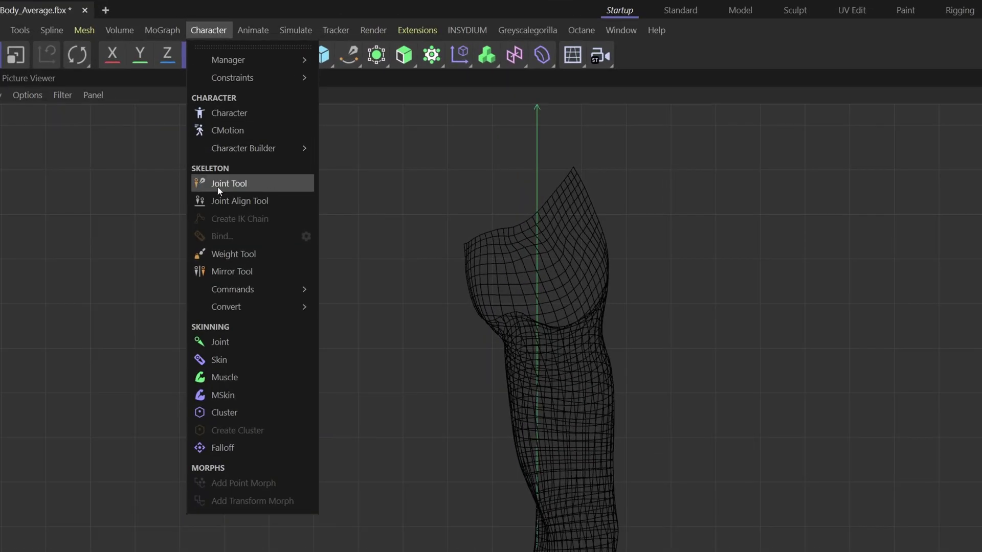
{"action": "left_click", "coordinate": [230, 186]}
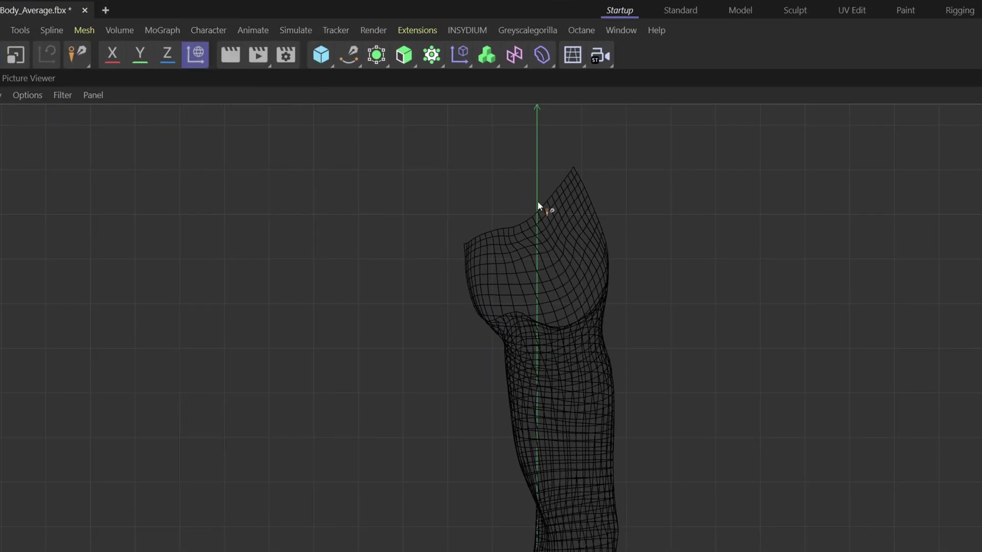
{"action": "left_click", "coordinate": [531, 227], "text": "ctrl"}
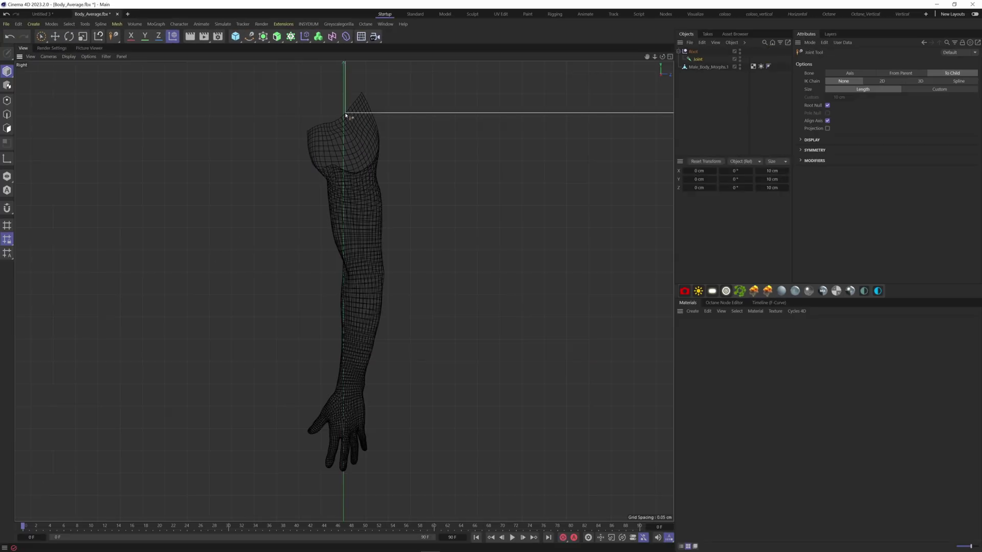
{"action": "left_click", "coordinate": [372, 269], "text": "ctrl"}
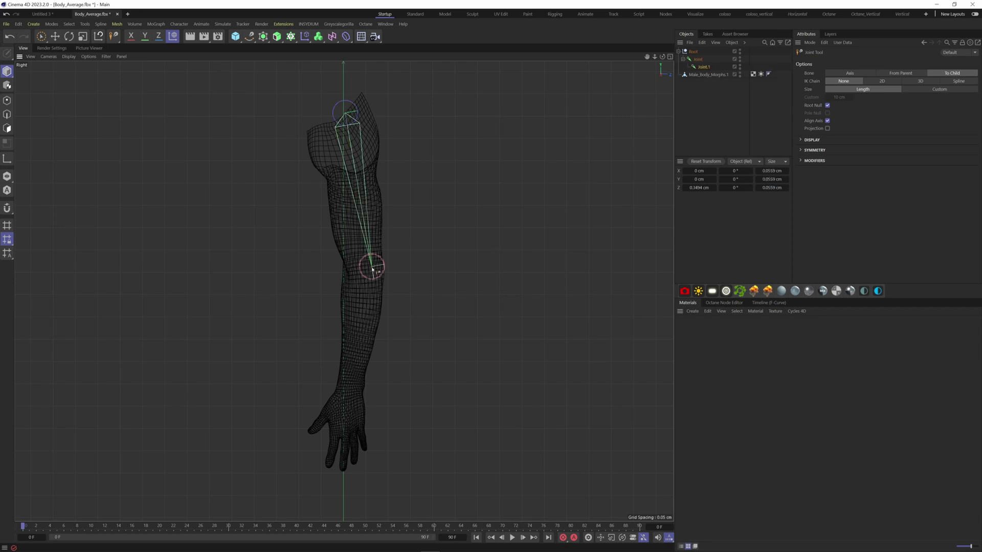
{"action": "left_click", "coordinate": [353, 388], "text": "ctrl"}
{"action": "middle_click", "coordinate": [344, 383]}
{"action": "middle_click", "coordinate": [208, 230]}
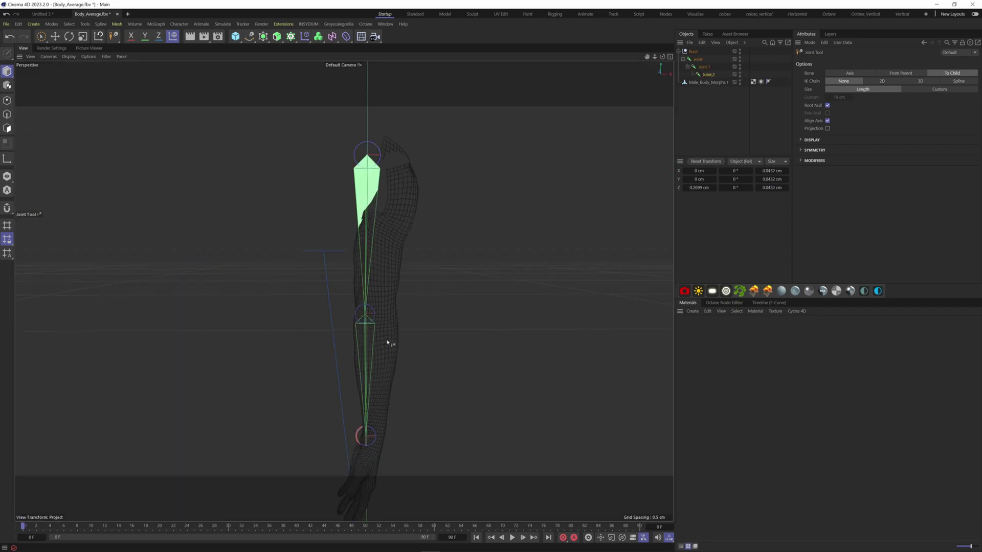
- Move the elbow joint Joint.1 sideways along X without moving its child
{"action": "left_click", "coordinate": [704, 67]}
{"action": "left_click_drag", "start_coordinate": [376, 285], "coordinate": [293, 315], "text": "alt"}
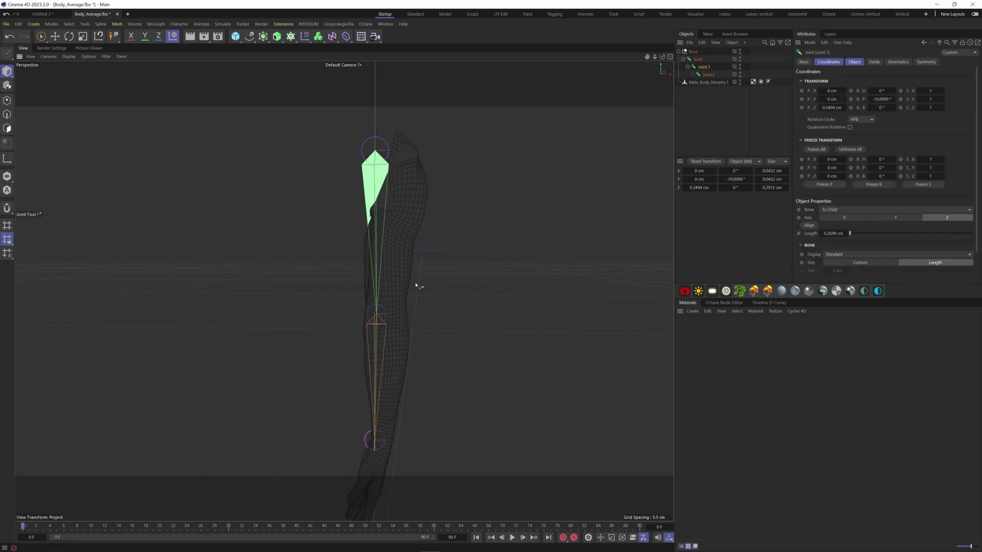
{"action": "key", "text": "e"}
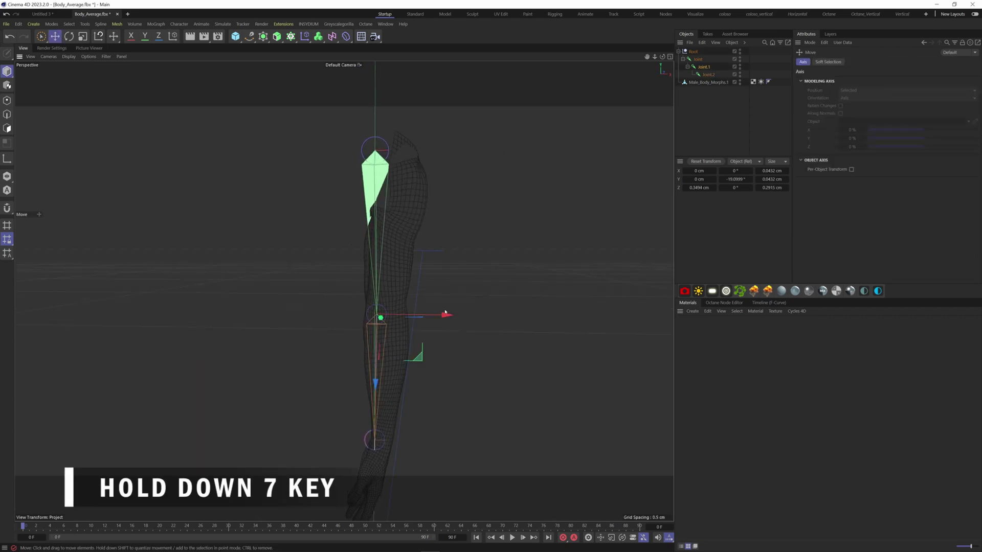
{"action": "left_click_drag", "start_coordinate": [445, 312], "coordinate": [458, 315]}
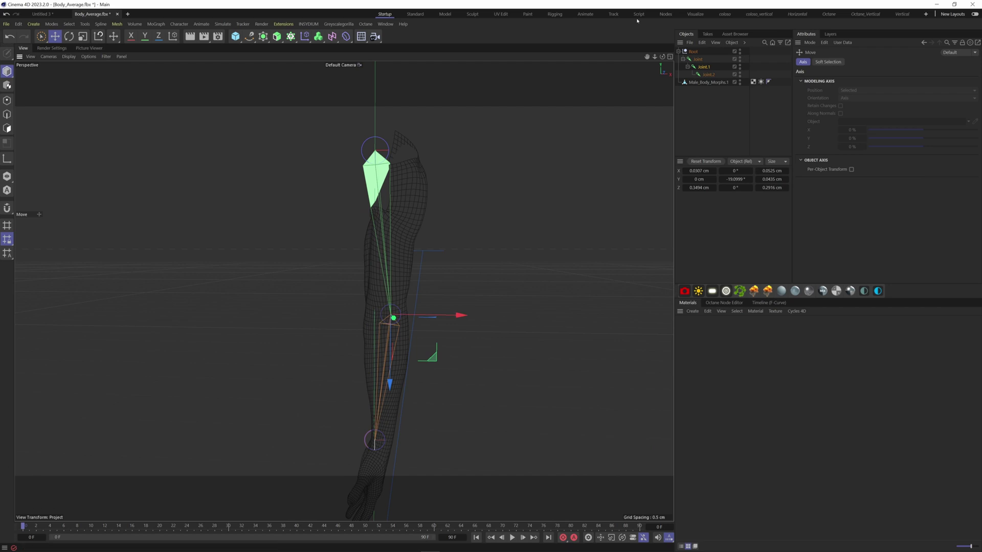
- Shift the shoulder joint slightly sideways, then select Joint.2 and orbit to check the rig
{"action": "left_click", "coordinate": [697, 59]}
{"action": "left_click_drag", "start_coordinate": [443, 149], "coordinate": [463, 148]}
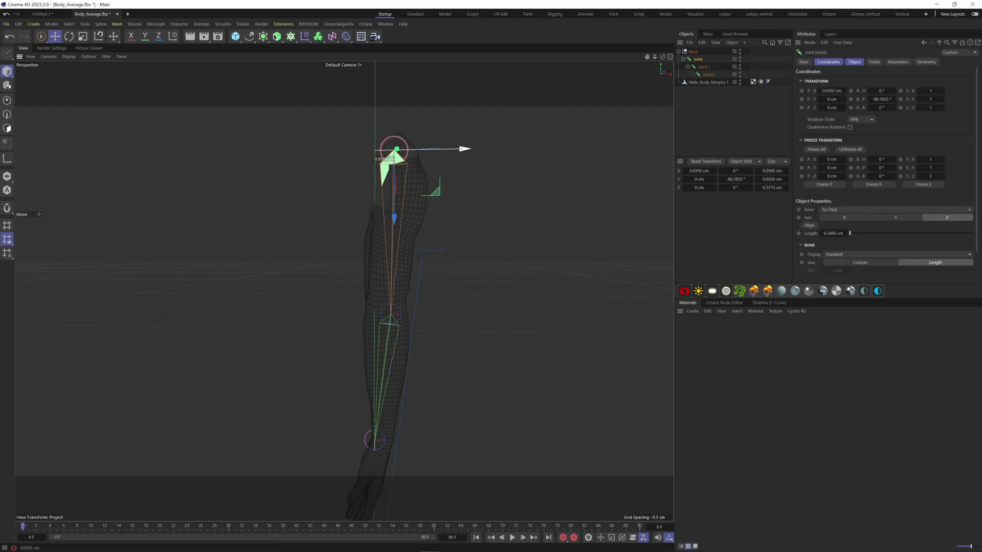
{"action": "left_click", "coordinate": [707, 75]}
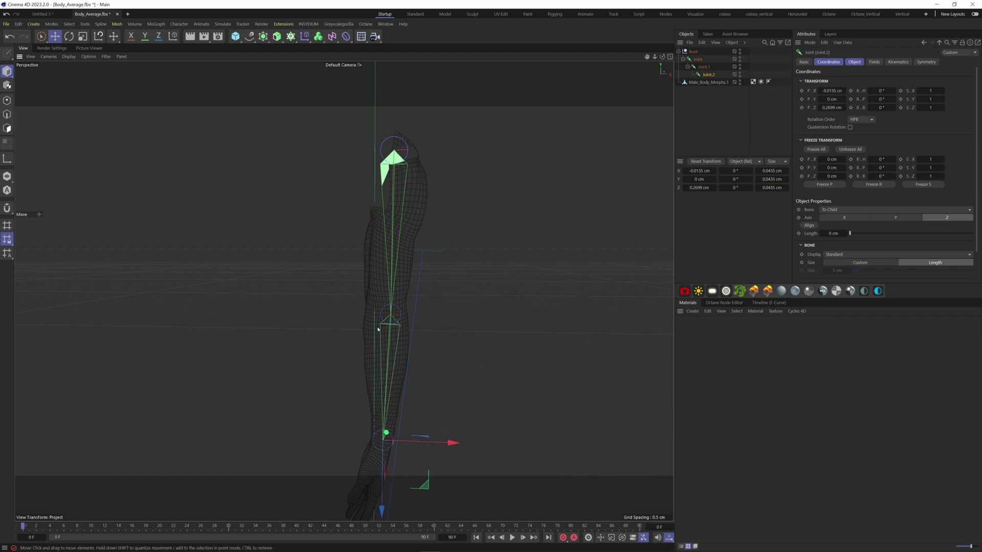
{"action": "left_click_drag", "start_coordinate": [378, 329], "coordinate": [425, 318], "text": "alt"}
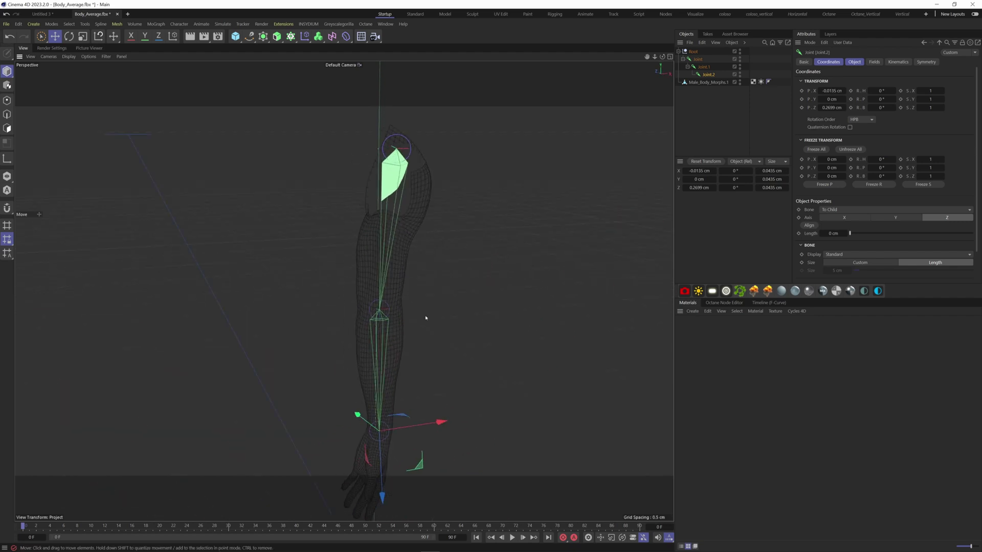
- Bind Male_Body_Morphs.1 to Joint, Joint.1 and Joint.2, then test by rotating the elbow
{"action": "left_click", "coordinate": [708, 82]}
{"action": "left_click_drag", "start_coordinate": [704, 104], "coordinate": [696, 60]}
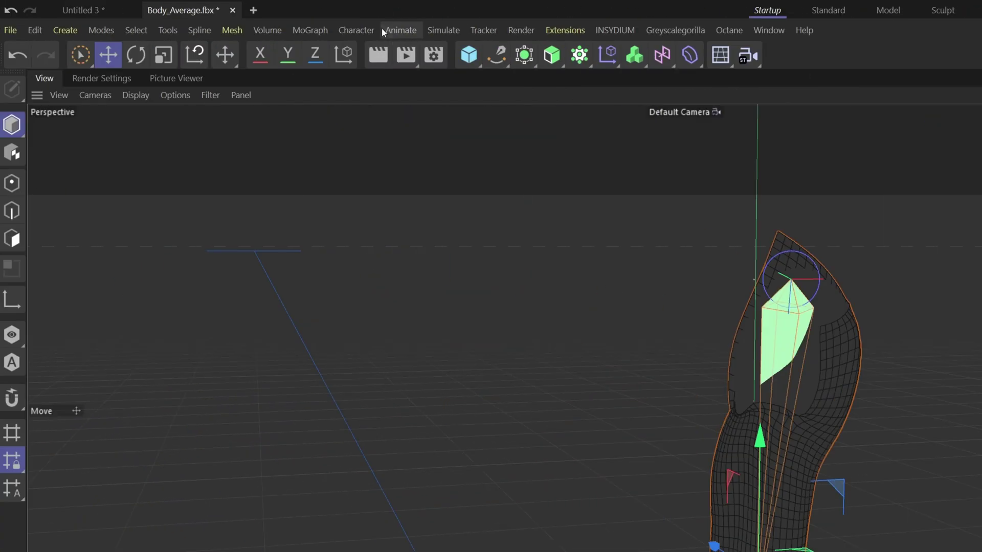
{"action": "left_click", "coordinate": [356, 30]}
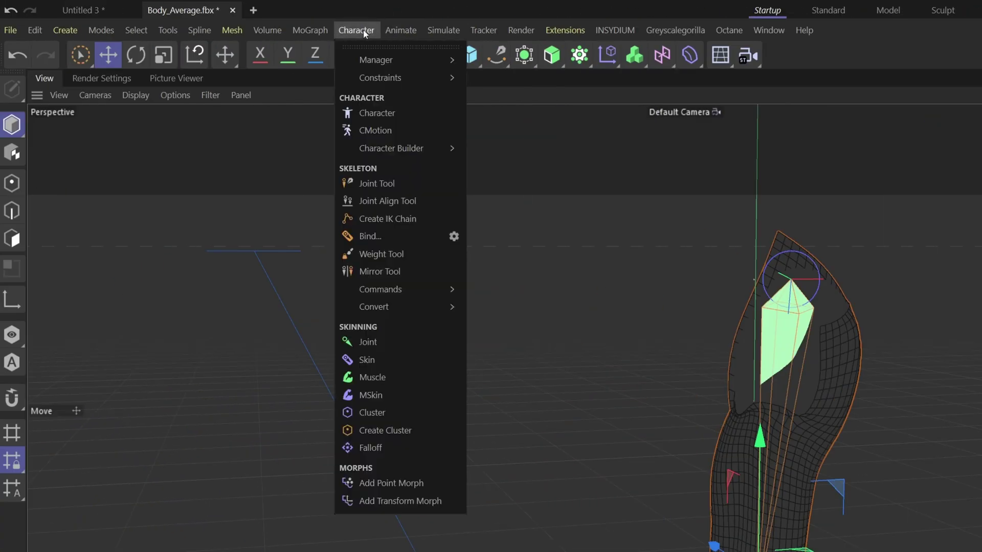
{"action": "left_click", "coordinate": [391, 240]}
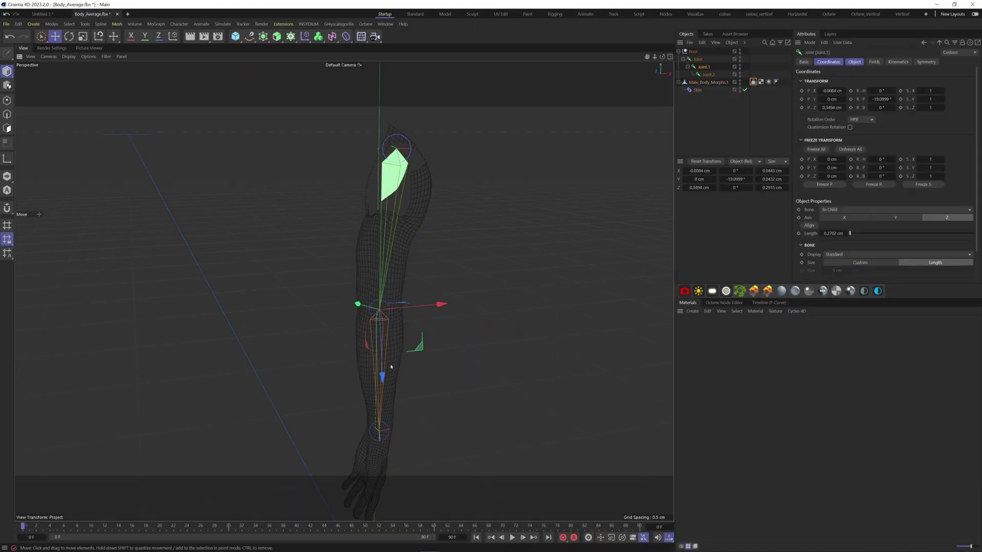
{"action": "key", "text": "r"}
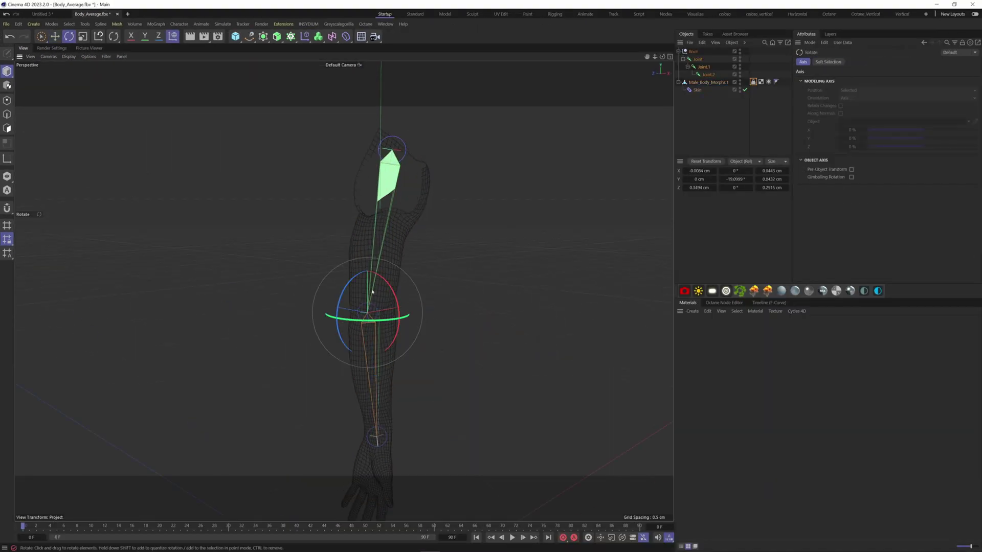
{"action": "left_click_drag", "start_coordinate": [394, 299], "coordinate": [362, 282]}
- Undo the test bend, create an IK chain from Joint to Joint.2, and drag its goal
{"action": "key", "text": "ctrl+z"}
{"action": "key", "text": "ctrl+z"}
{"action": "key", "text": "ctrl+z"}
{"action": "key", "text": "e"}
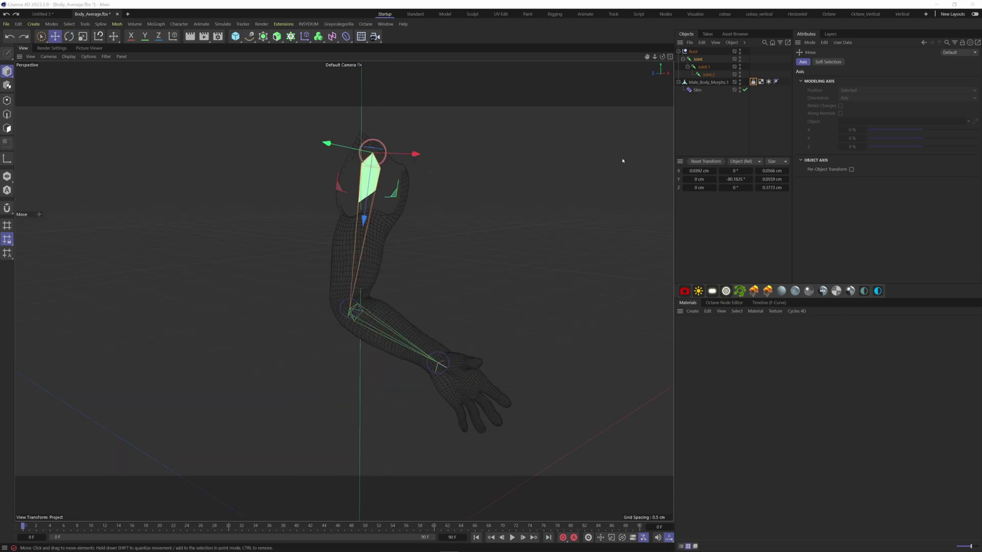
{"action": "left_click", "coordinate": [697, 60]}
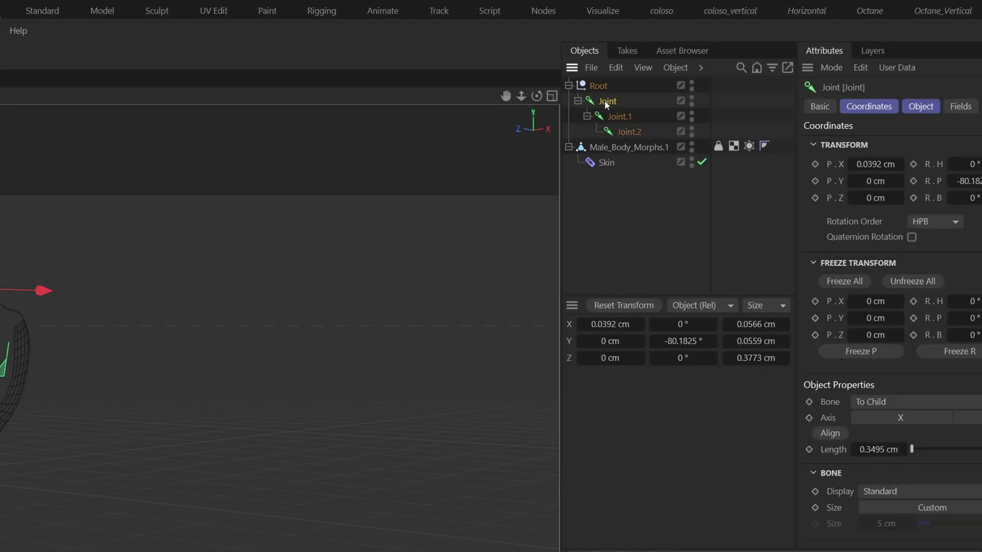
{"action": "left_click", "coordinate": [631, 131]}
{"action": "left_click", "coordinate": [359, 30]}
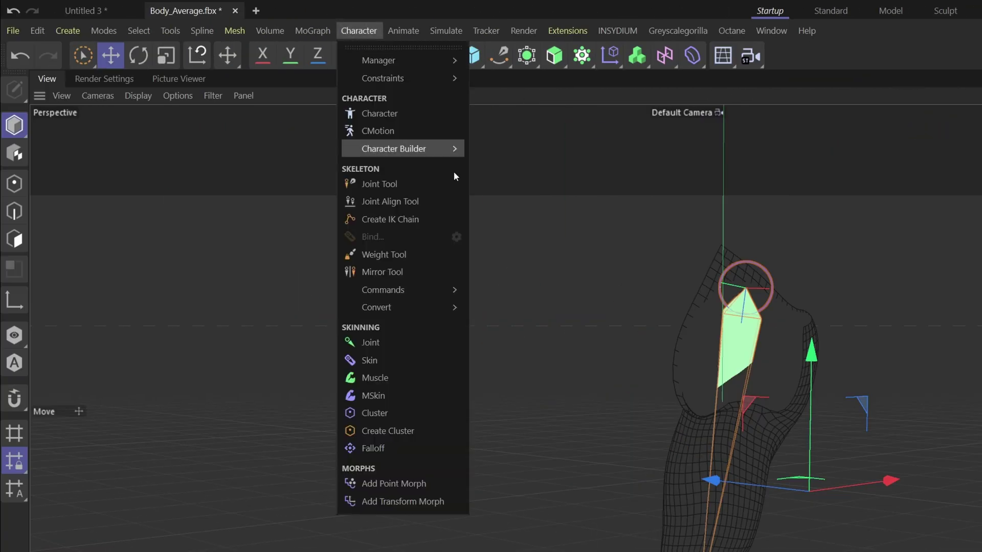
{"action": "left_click", "coordinate": [391, 220]}
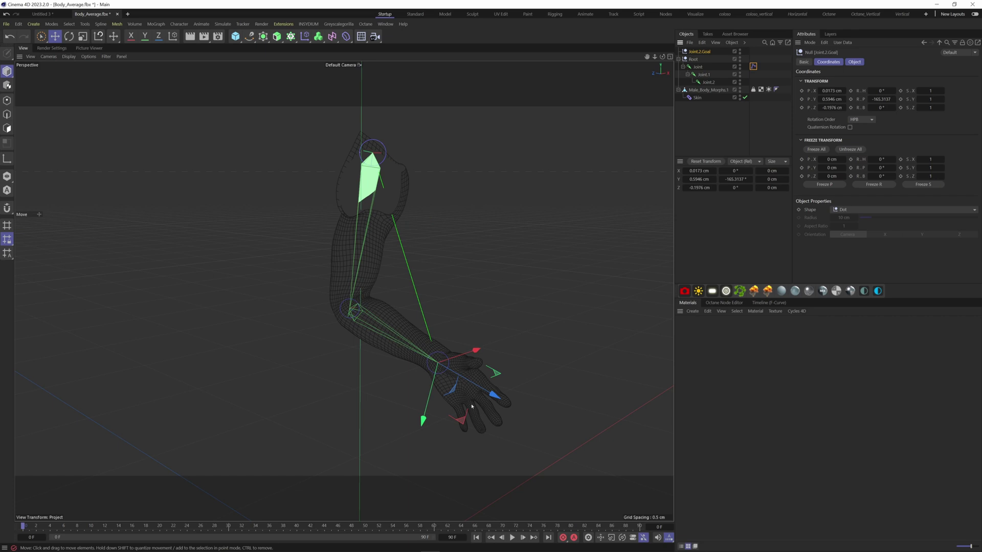
{"action": "left_click_drag", "start_coordinate": [471, 406], "coordinate": [459, 368]}
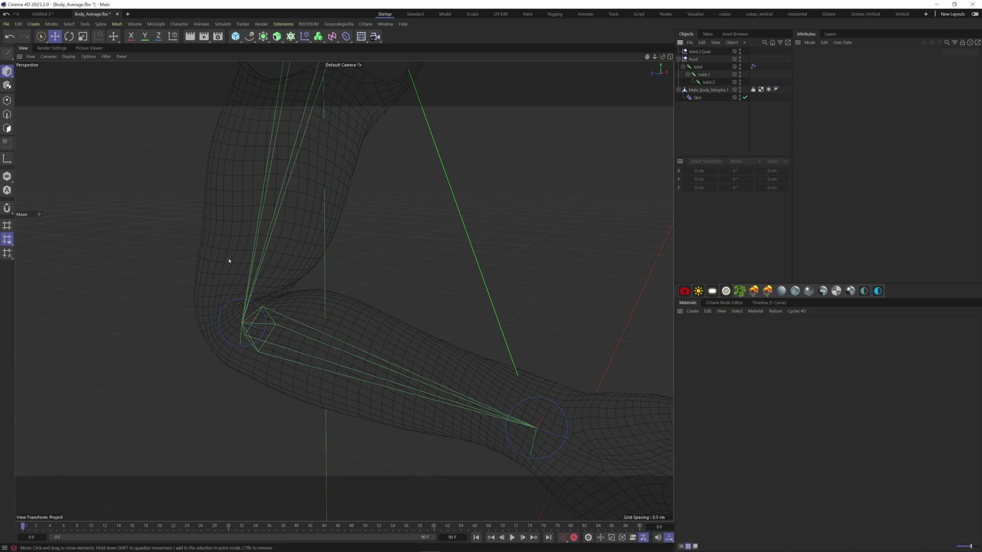
- Orbit around the bent elbow to inspect the pinching, then select Male_Body_Morphs.1
{"action": "left_click_drag", "start_coordinate": [260, 314], "coordinate": [332, 298], "text": "alt"}
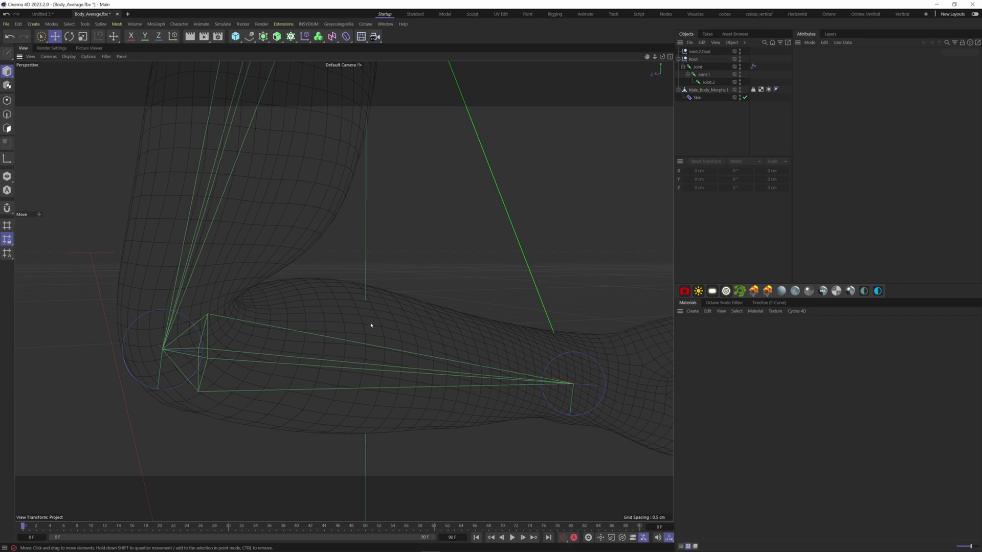
{"action": "left_click_drag", "start_coordinate": [235, 321], "coordinate": [248, 326], "text": "alt"}
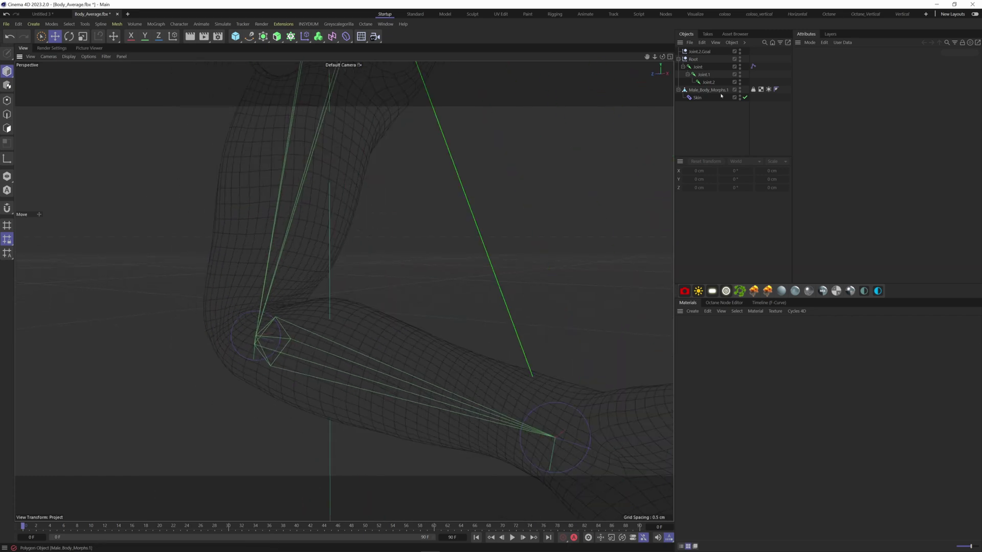
{"action": "left_click", "coordinate": [708, 90]}
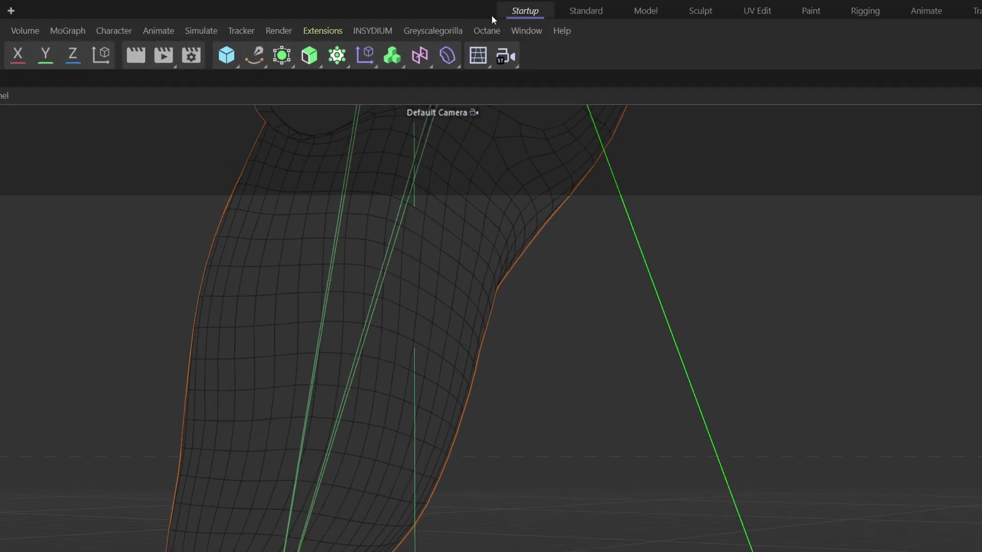
- Add a Delta Mush deformer to the body and place it below Skin
{"action": "left_click", "coordinate": [444, 55]}
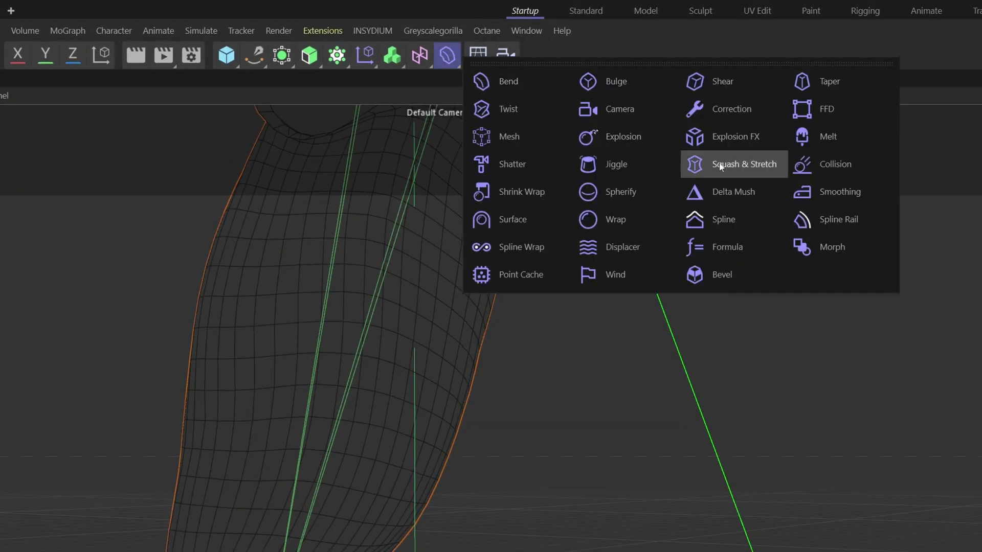
{"action": "left_click", "coordinate": [708, 191], "text": "shift"}
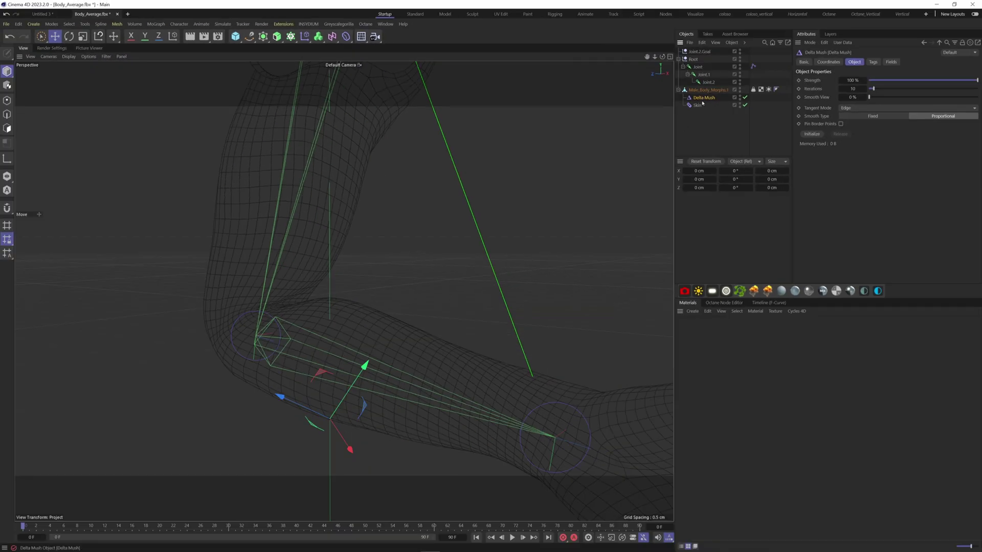
{"action": "left_click_drag", "start_coordinate": [702, 98], "coordinate": [709, 110]}
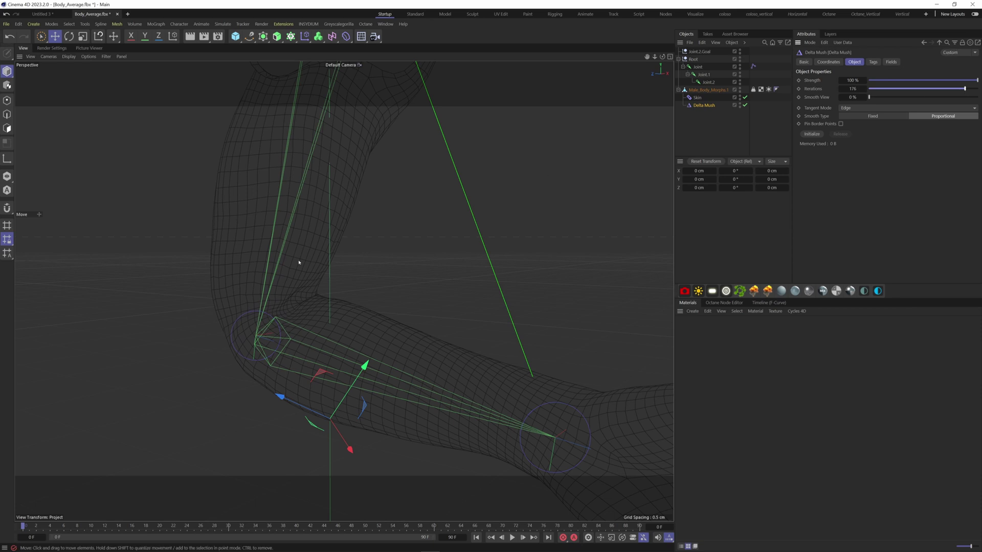
- Set Delta Mush to Edge tangent mode, Fixed smooth type and 142 iterations
{"action": "scroll", "coordinate": [317, 255], "scroll_direction": "down", "scroll_amount": 8}
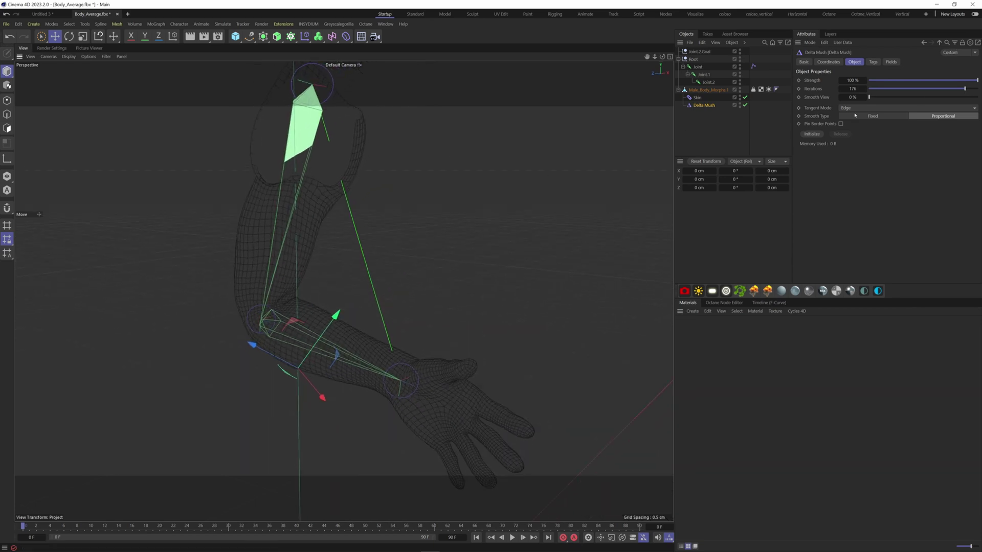
{"action": "mouse_move", "coordinate": [881, 98]}
{"action": "left_mouse_down"}
{"action": "mouse_move", "coordinate": [929, 100]}
{"action": "mouse_move", "coordinate": [863, 99]}
{"action": "left_mouse_up"}
{"action": "left_click", "coordinate": [858, 108]}
{"action": "left_click", "coordinate": [857, 115]}
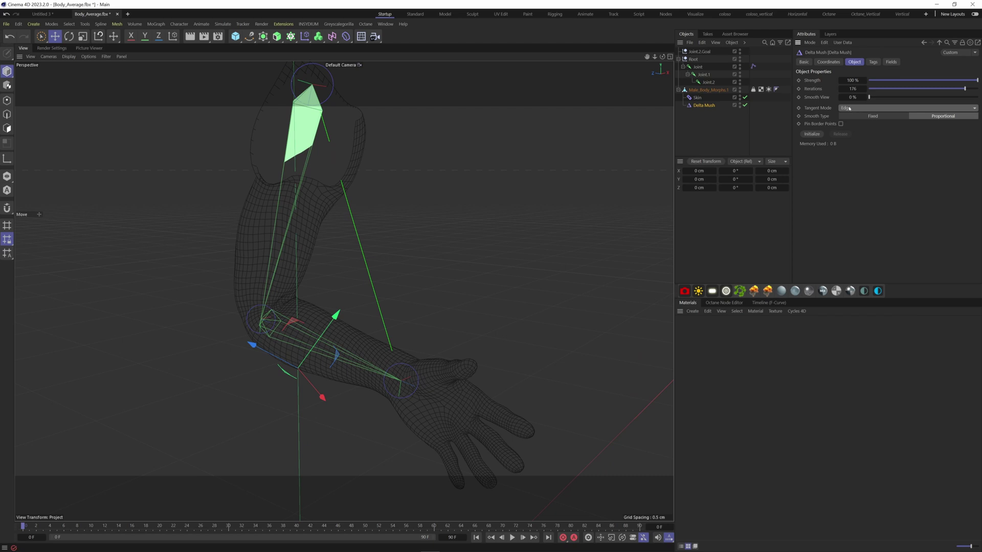
{"action": "left_click", "coordinate": [873, 116]}
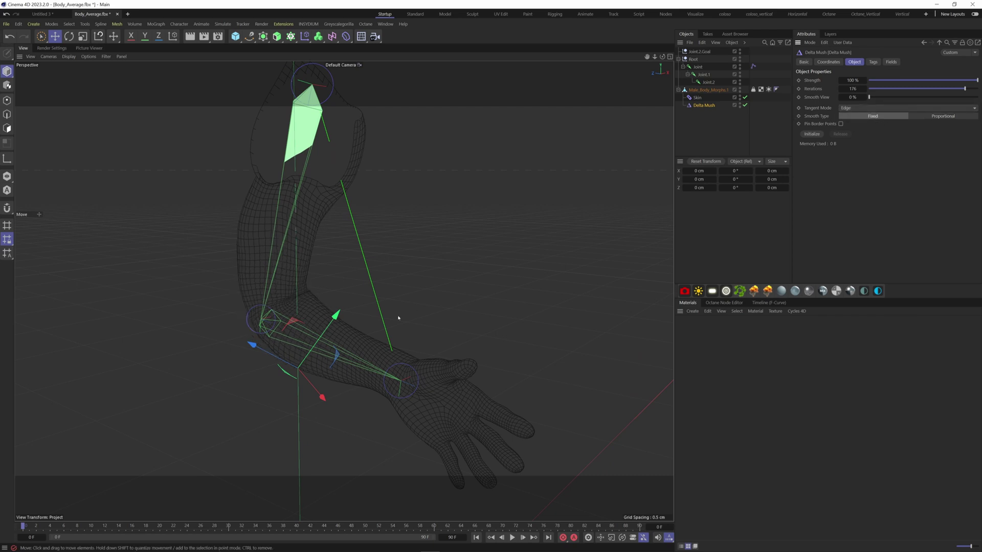
{"action": "scroll", "coordinate": [295, 312], "scroll_direction": "up", "scroll_amount": 2}
{"action": "scroll", "coordinate": [295, 312], "scroll_direction": "up", "scroll_amount": 2}
{"action": "scroll", "coordinate": [298, 300], "scroll_direction": "down", "scroll_amount": 2}
{"action": "scroll", "coordinate": [309, 287], "scroll_direction": "up", "scroll_amount": 1}
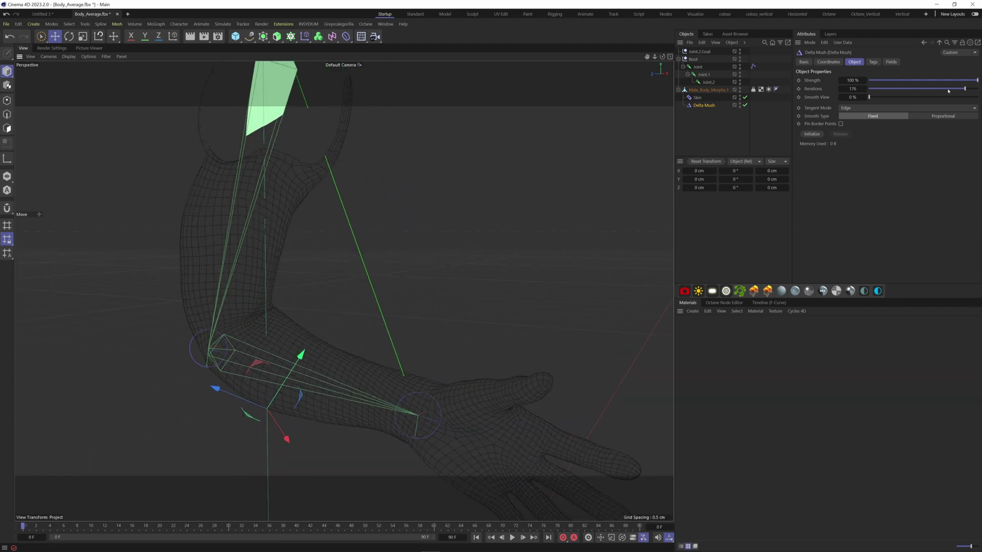
{"action": "left_click_drag", "start_coordinate": [948, 91], "coordinate": [945, 90]}
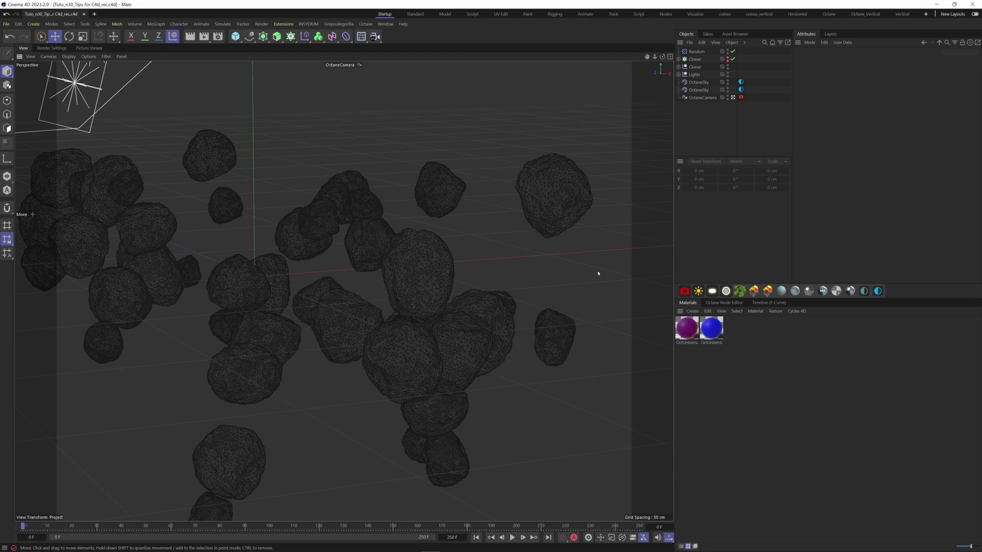
- Open a New View Panel via command search and enlarge it, zoomed in on the rocks
{"action": "key", "text": "shift+c"}
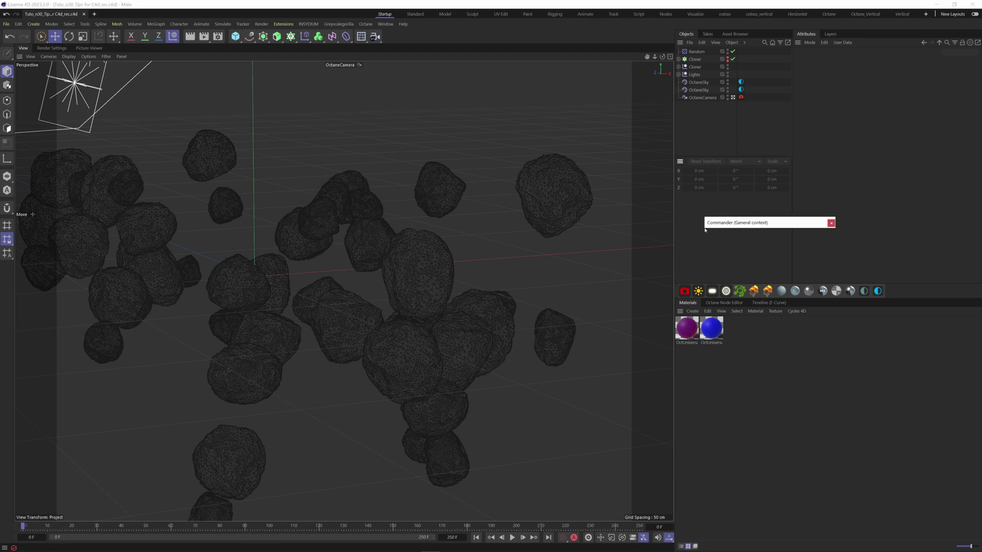
{"action": "type", "text": "new"}
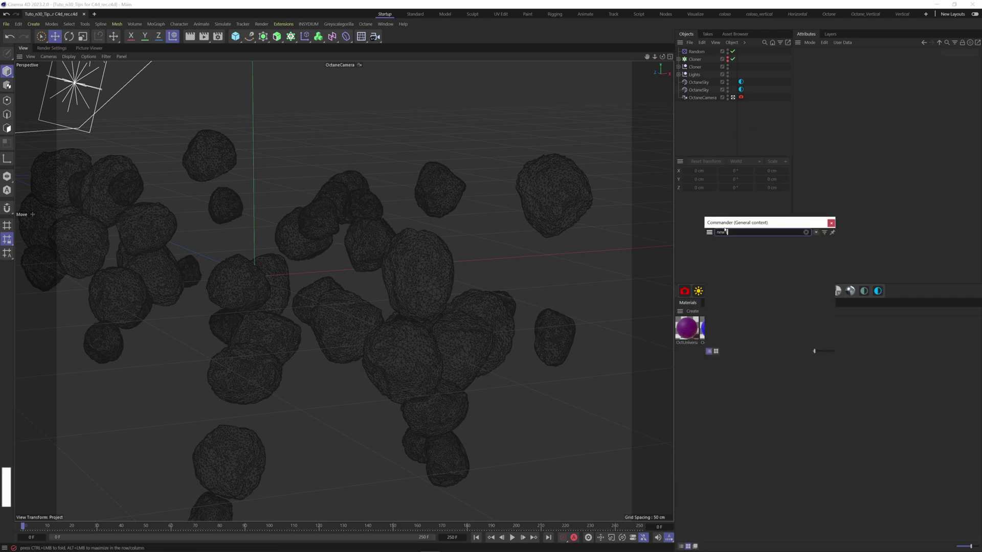
{"action": "type", "text": " view pan"}
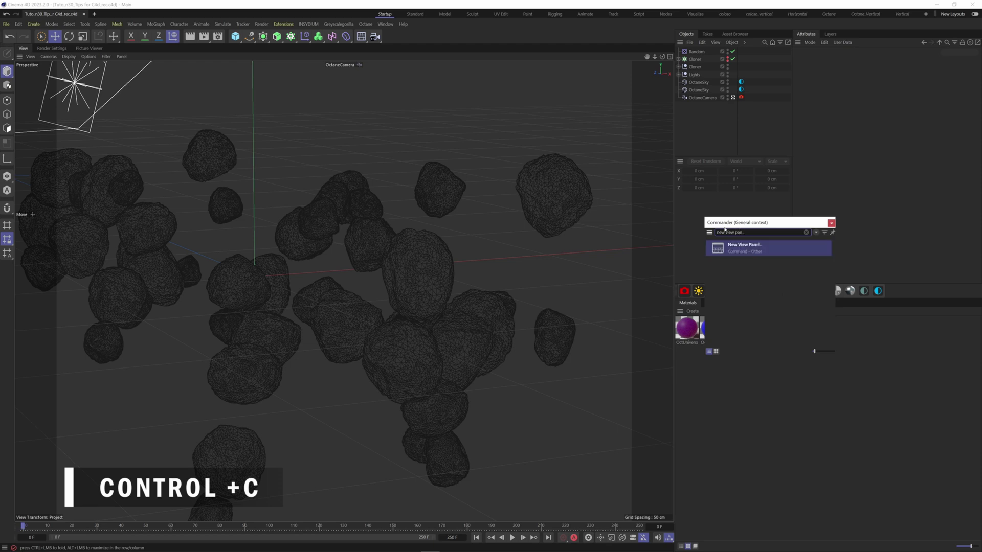
{"action": "key", "text": "Return"}
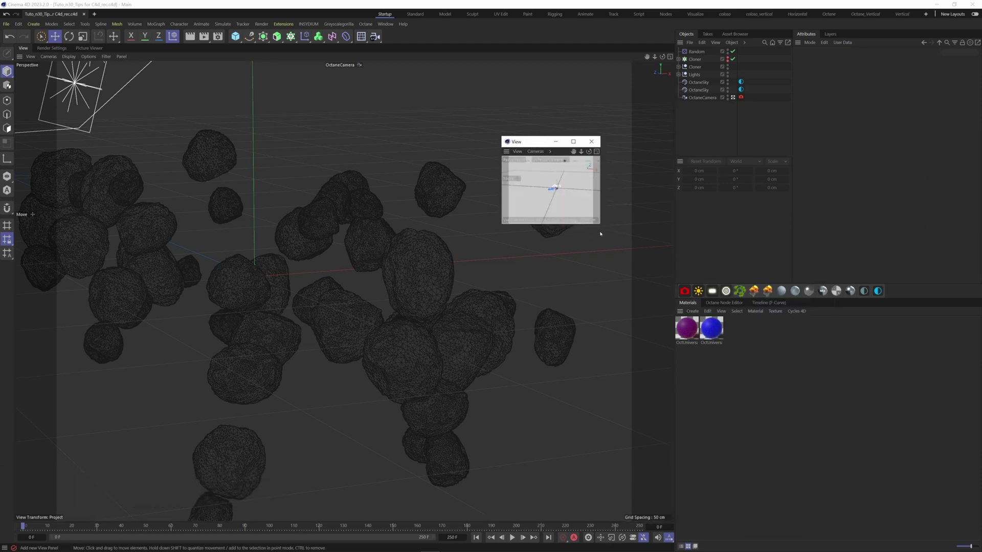
{"action": "left_click_drag", "start_coordinate": [601, 226], "coordinate": [776, 460]}
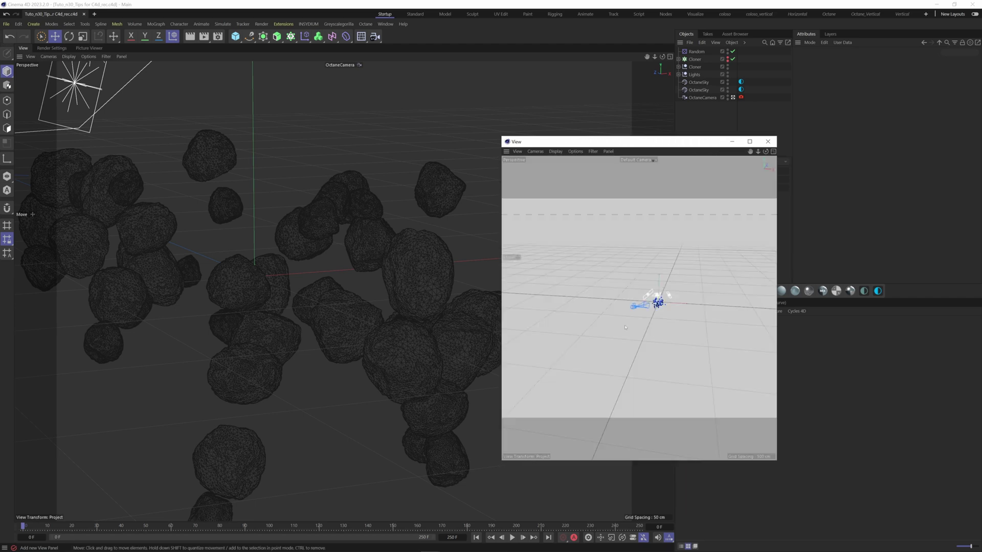
{"action": "scroll", "coordinate": [674, 329], "scroll_direction": "up", "scroll_amount": 10}
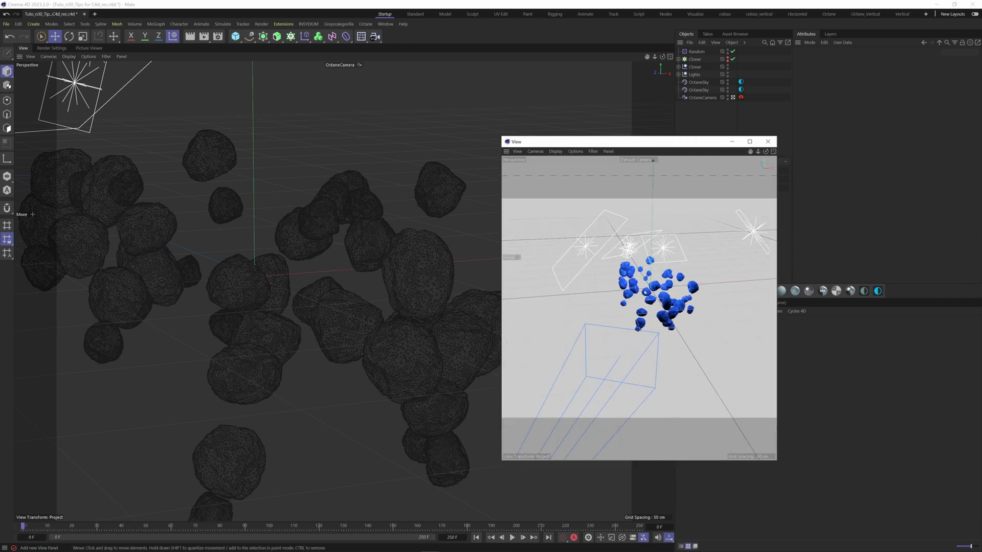
{"action": "left_click", "coordinate": [266, 332]}
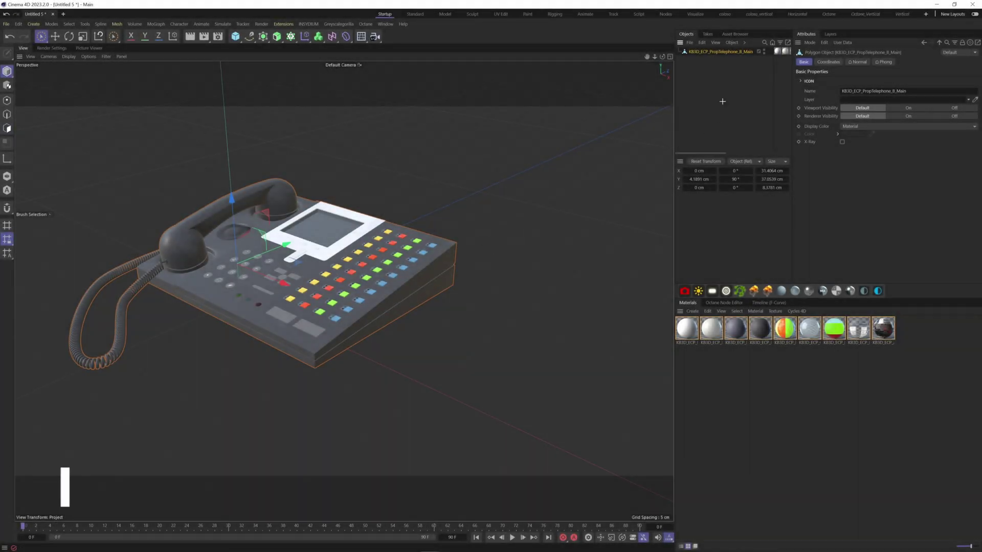
- Select the telephone, enter Polygon mode and fill-select the handset's 1336 polygons
{"action": "left_click", "coordinate": [709, 57]}
{"action": "left_click", "coordinate": [716, 52]}
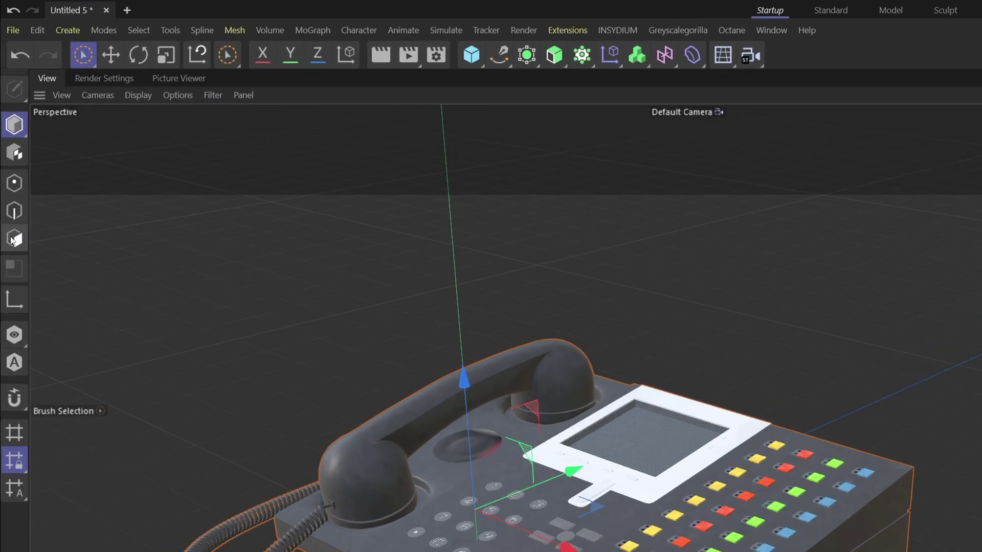
{"action": "left_click", "coordinate": [7, 129]}
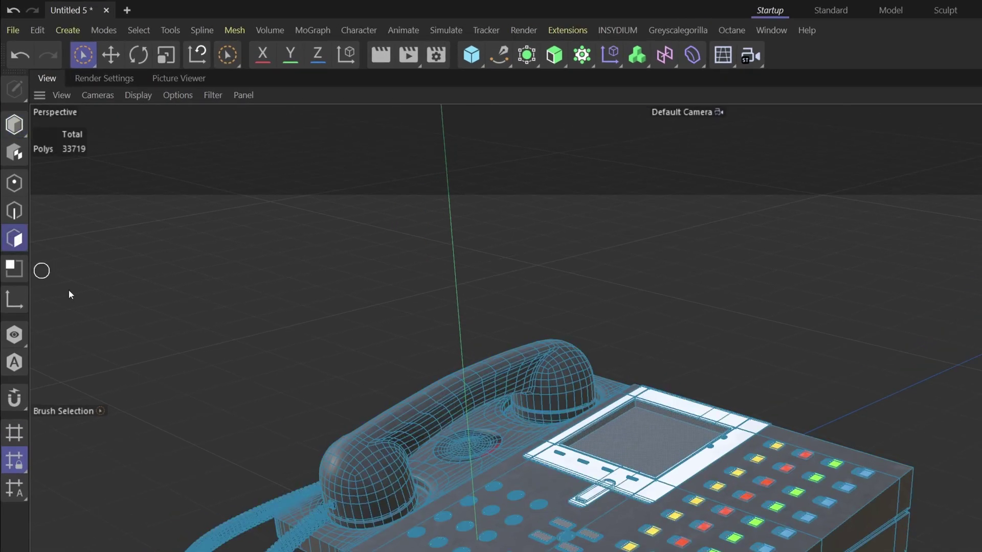
{"action": "left_click", "coordinate": [136, 30]}
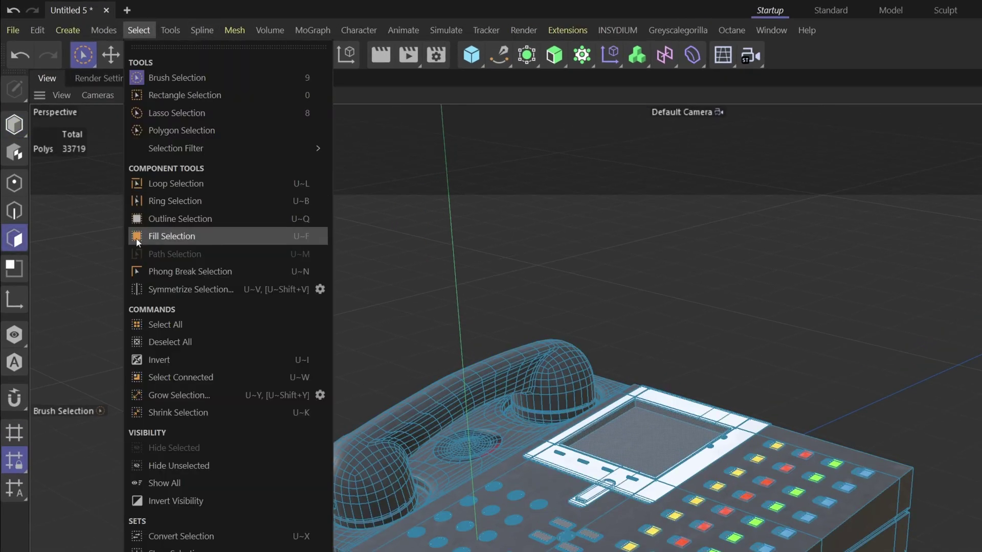
{"action": "left_click", "coordinate": [182, 241]}
{"action": "scroll", "coordinate": [531, 472], "scroll_direction": "down", "scroll_amount": 2}
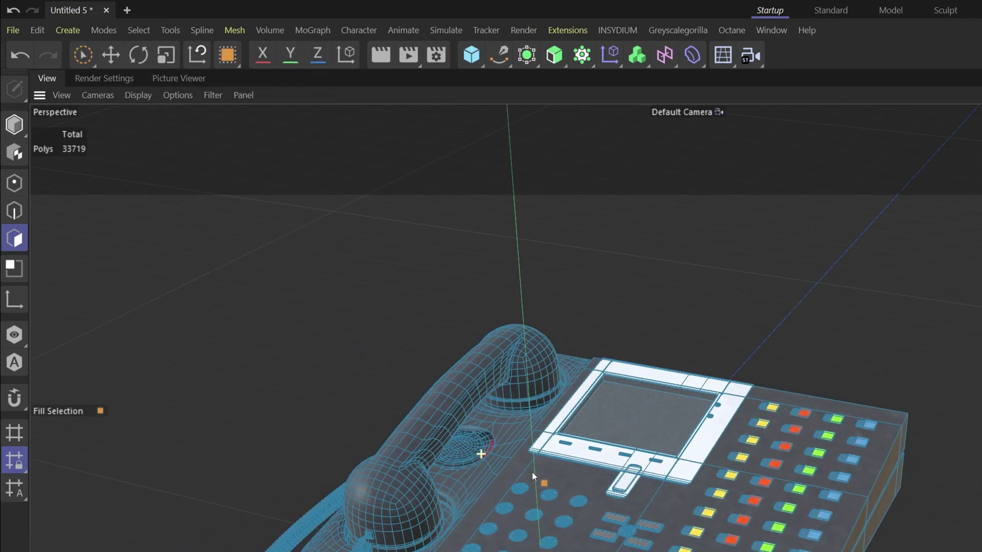
{"action": "left_click", "coordinate": [454, 405]}
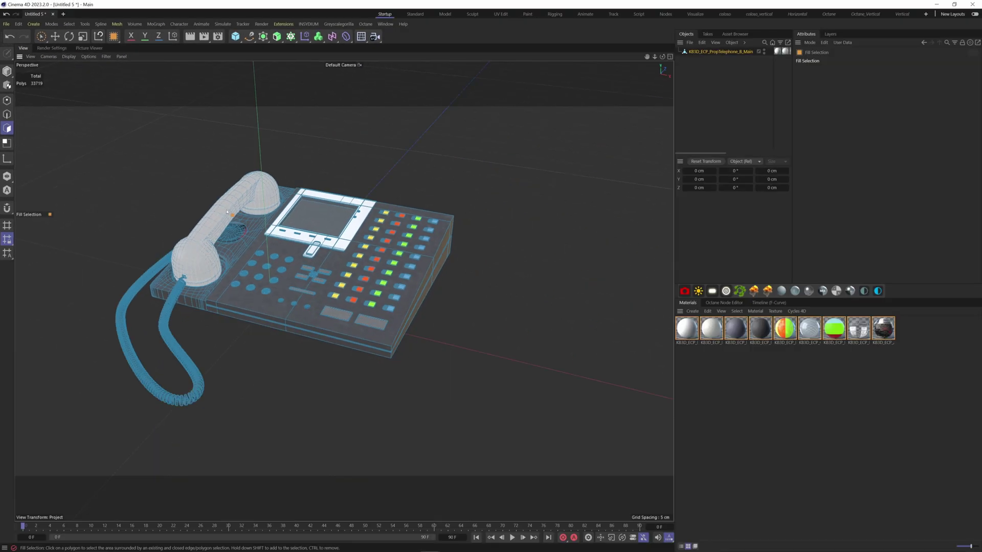
- Fill-select the handset polygons and split them into a separate object, KB3D_ECP_PropTelephone_B_Main.1
{"action": "left_click", "coordinate": [227, 211]}
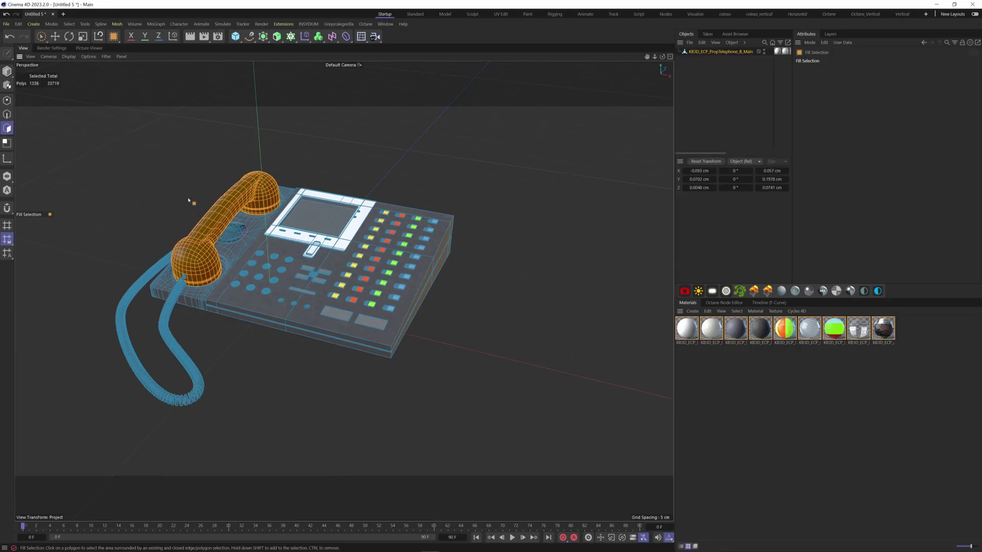
{"action": "right_click", "coordinate": [222, 207]}
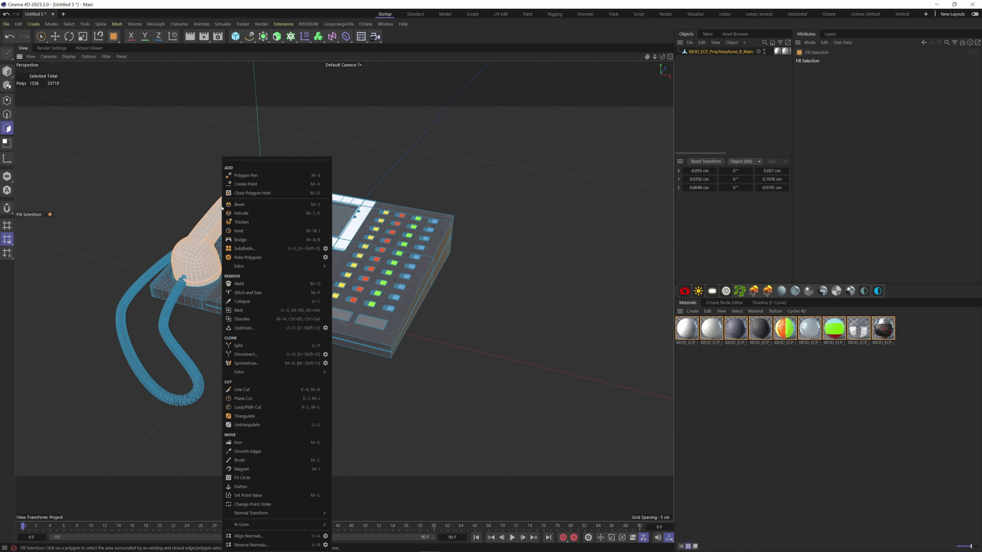
{"action": "left_click", "coordinate": [241, 345]}
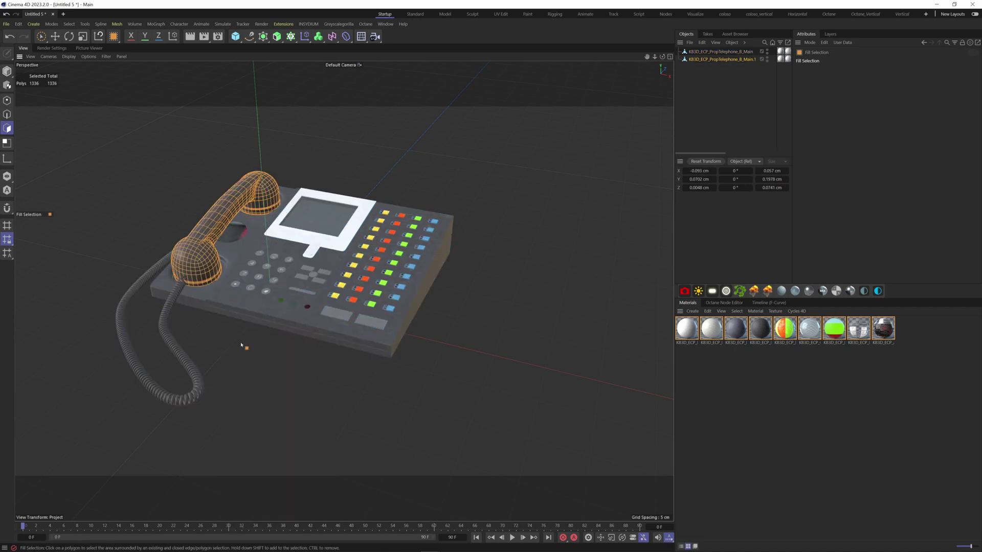
{"action": "left_click", "coordinate": [8, 71]}
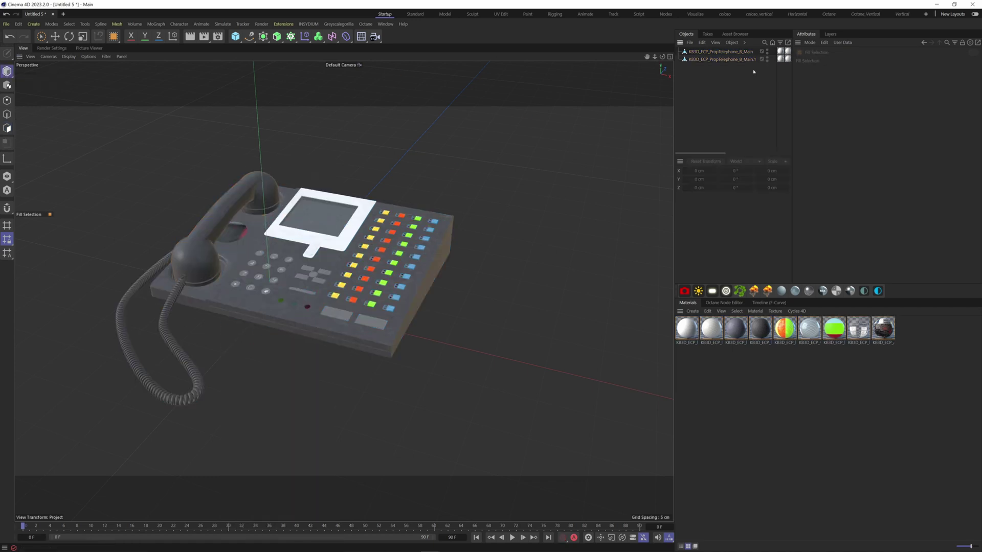
- In Model mode, raise the split-off handset above the phone base to 14.03 cm on Y
{"action": "left_click_drag", "start_coordinate": [266, 184], "coordinate": [137, 64], "text": "alt"}
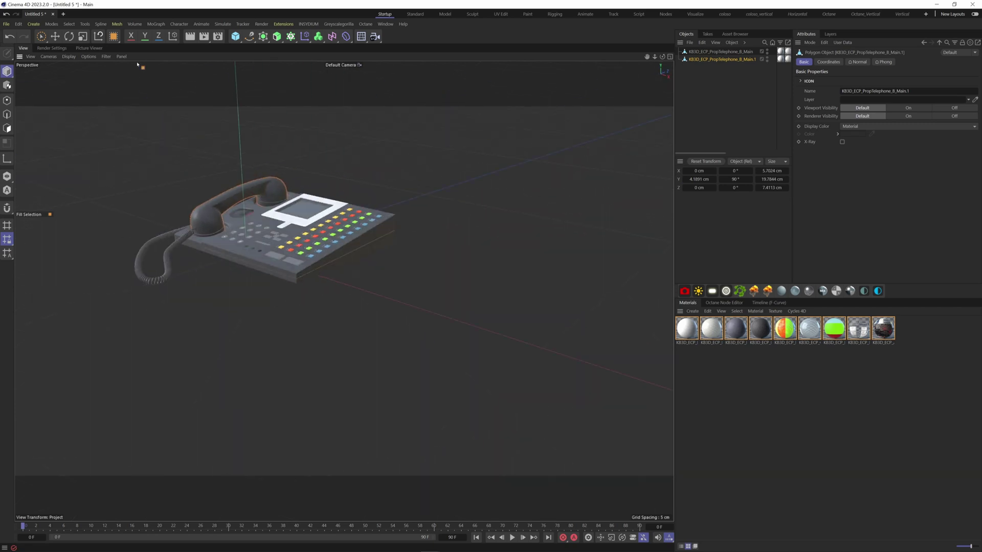
{"action": "left_click", "coordinate": [41, 37]}
{"action": "left_click_drag", "start_coordinate": [232, 164], "coordinate": [229, 87]}
{"action": "left_click_drag", "start_coordinate": [229, 87], "coordinate": [277, 207], "text": "alt"}
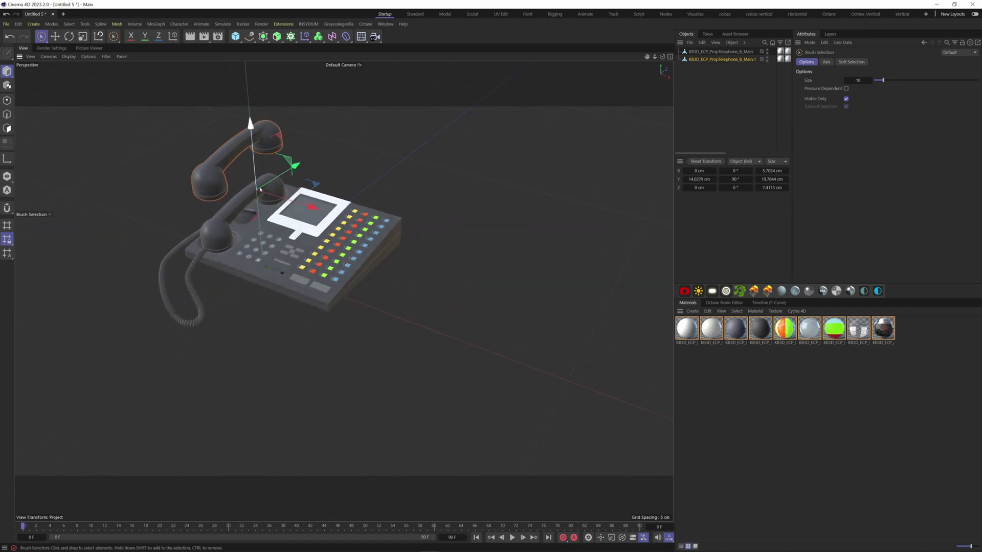